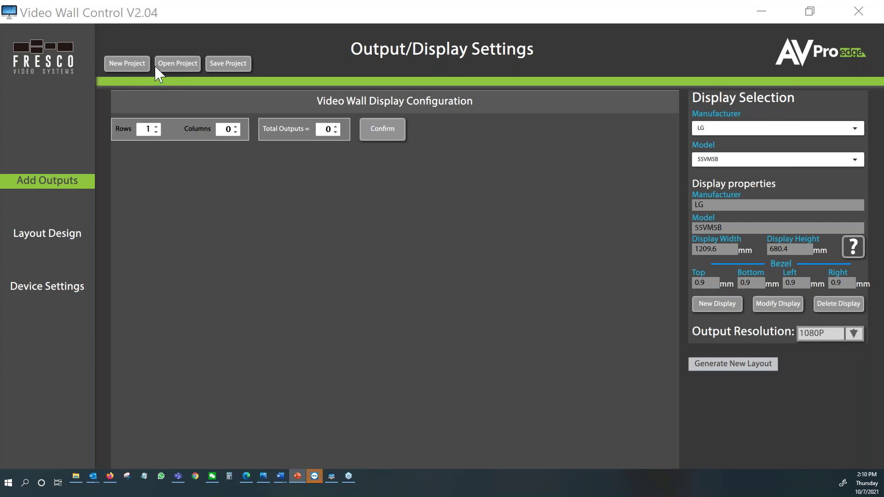
Create a new project from the 3 X 1 template and increase the wall's rows to 4.
click(139, 64)
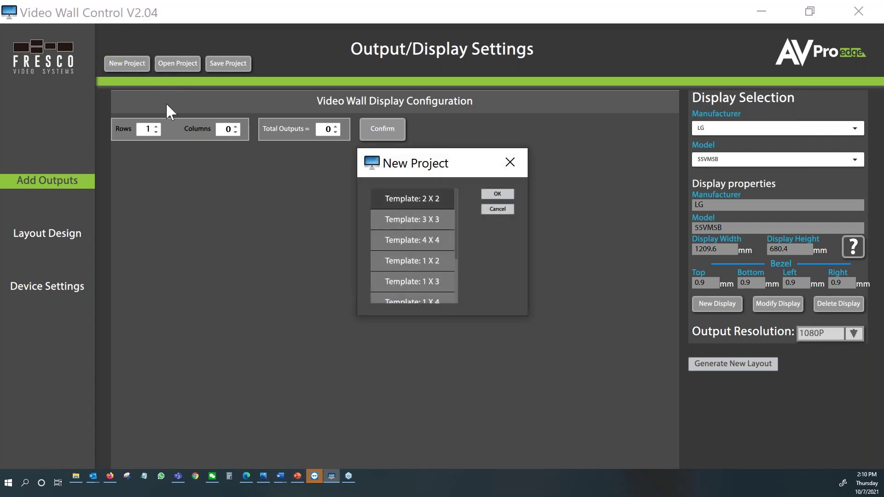
drag(456, 217, 455, 281)
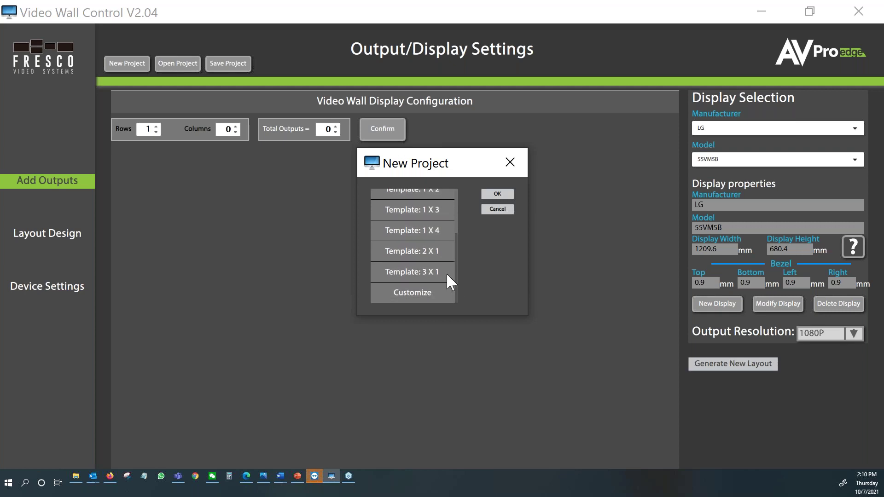
click(422, 273)
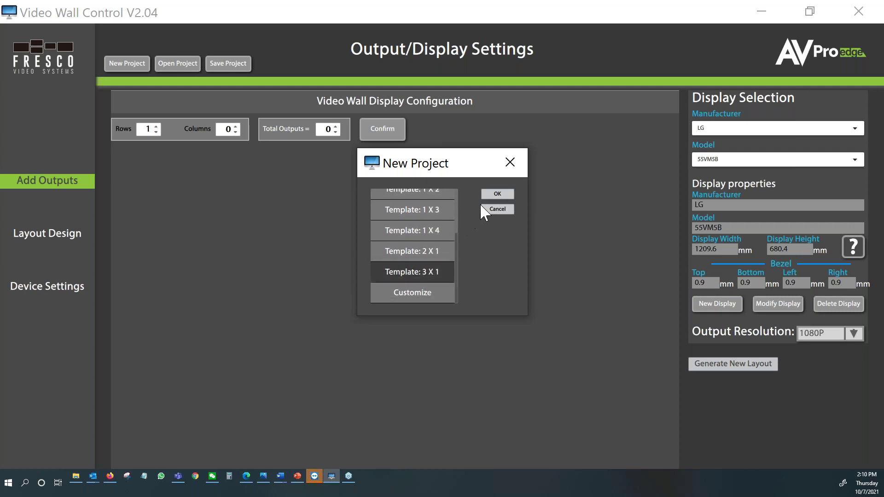
click(494, 194)
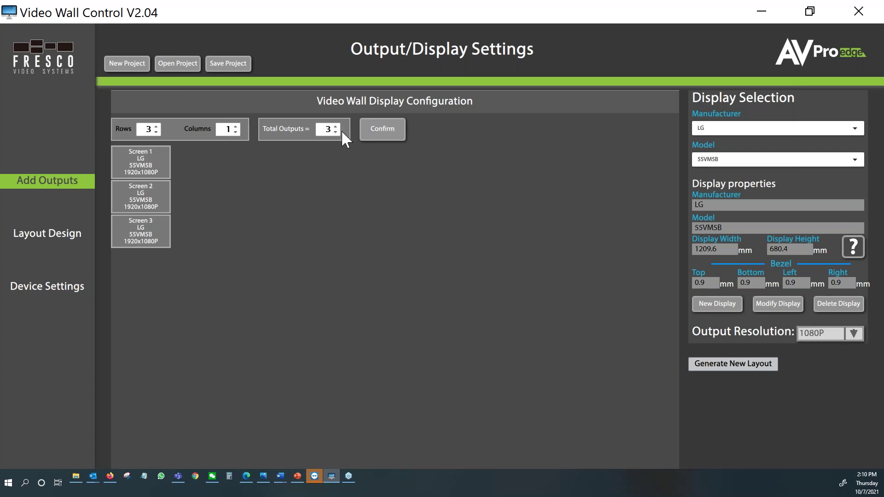
click(157, 126)
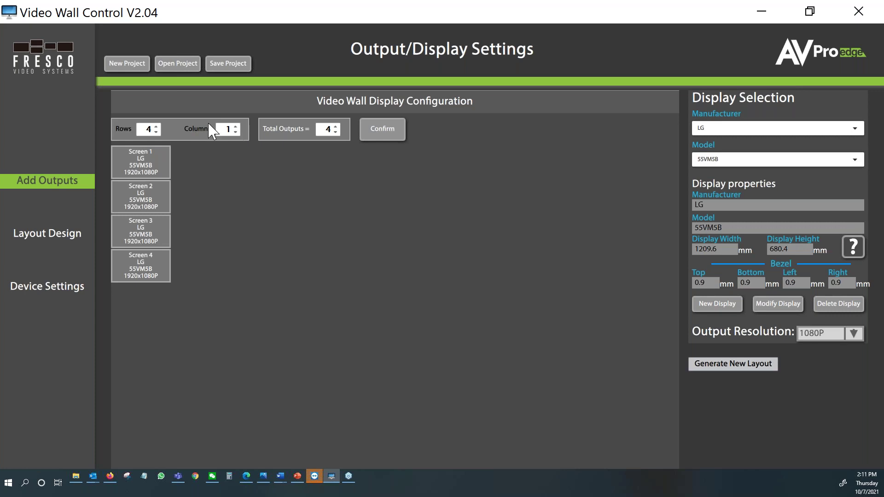
Try the wall with two and three columns, and return it to a single column.
click(235, 126)
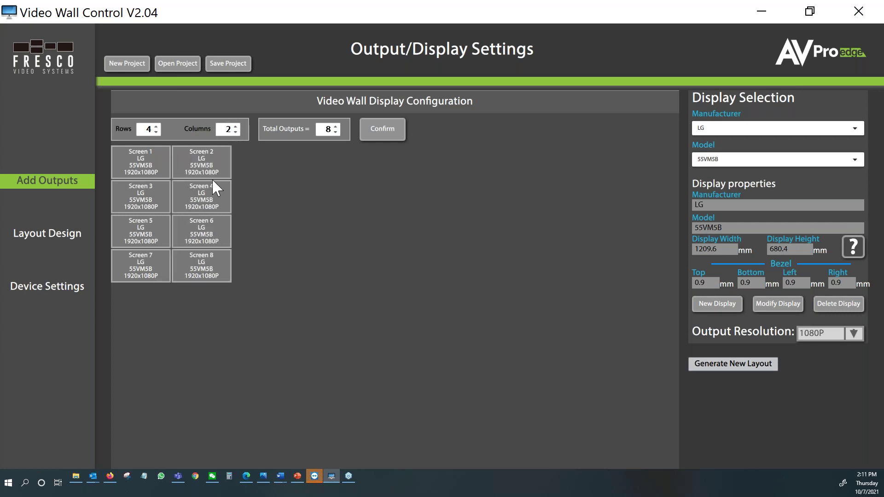
click(235, 127)
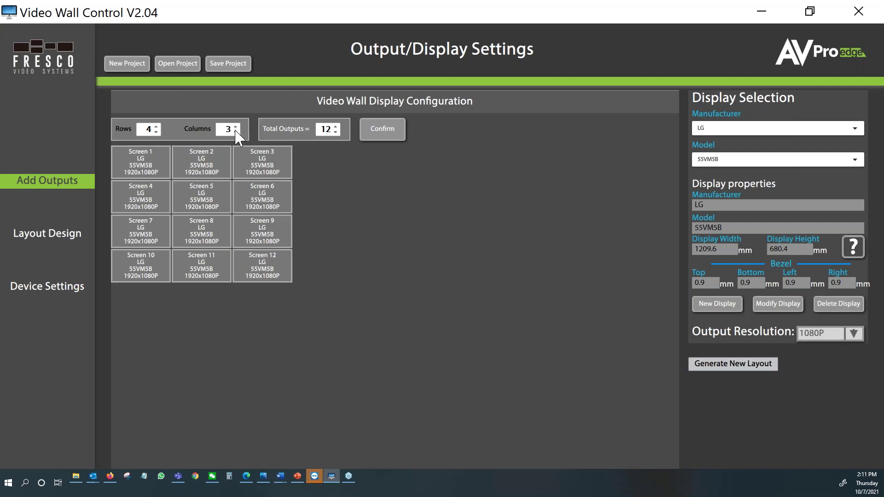
click(235, 131)
click(236, 131)
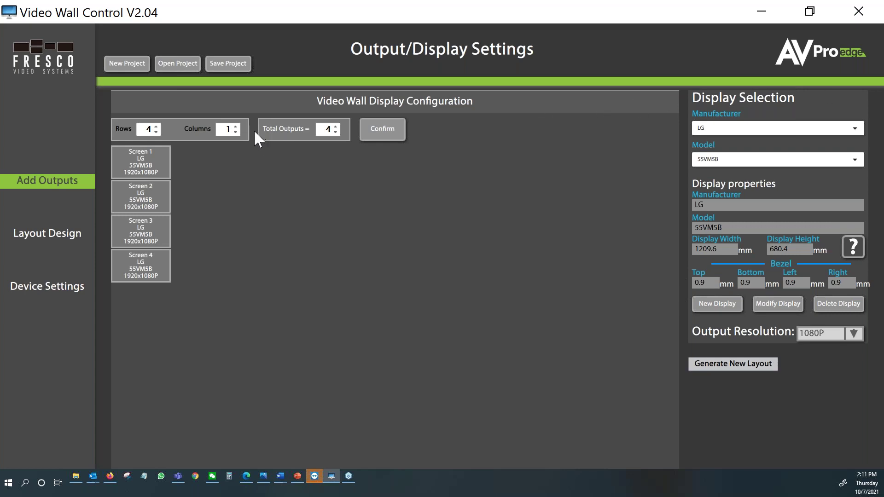
click(236, 127)
click(235, 128)
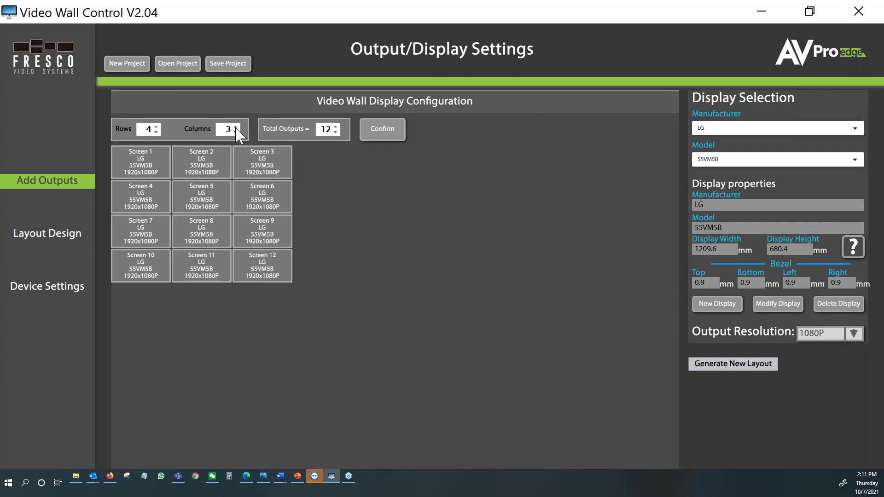
click(236, 132)
click(236, 132)
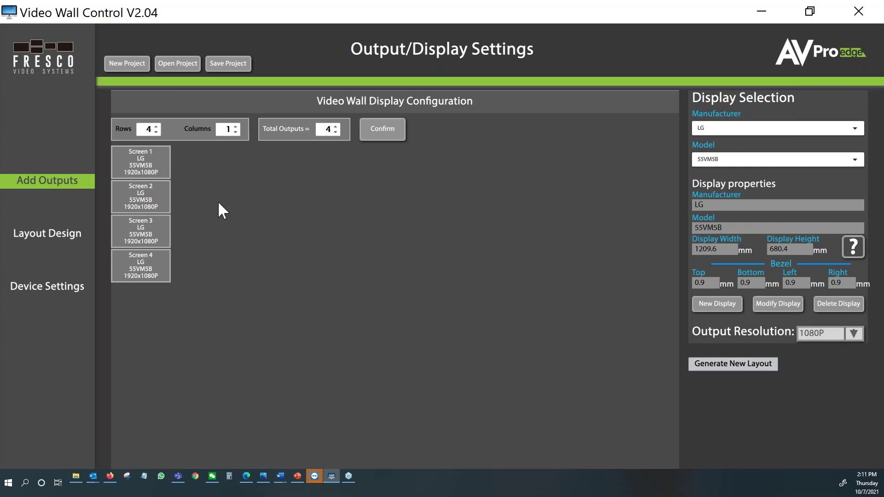
Change Screen 1's display manufacturer to Samsung and browse its models, keeping the 400FP-3.
click(120, 167)
click(742, 128)
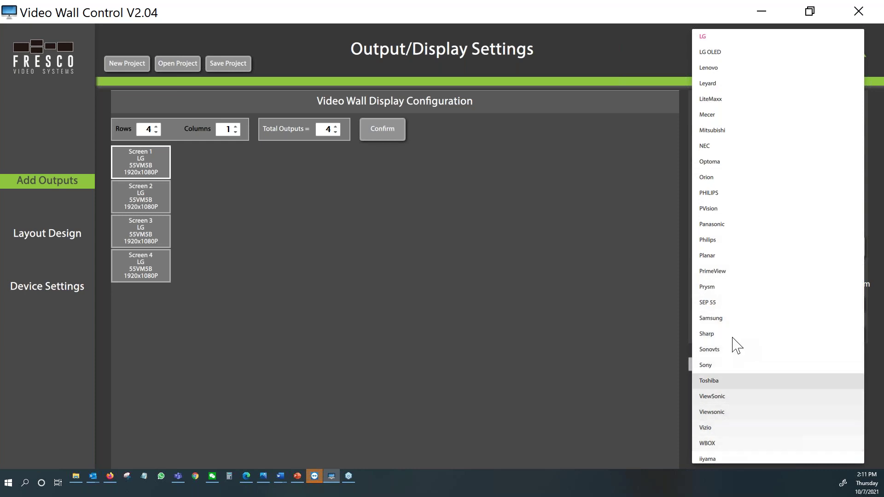
click(732, 319)
click(778, 160)
scroll(732, 401, down, 5)
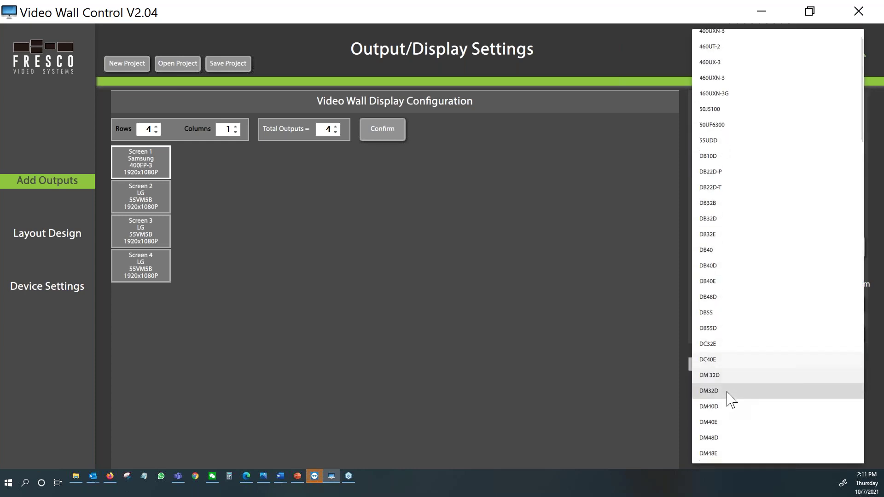
scroll(733, 401, down, 1)
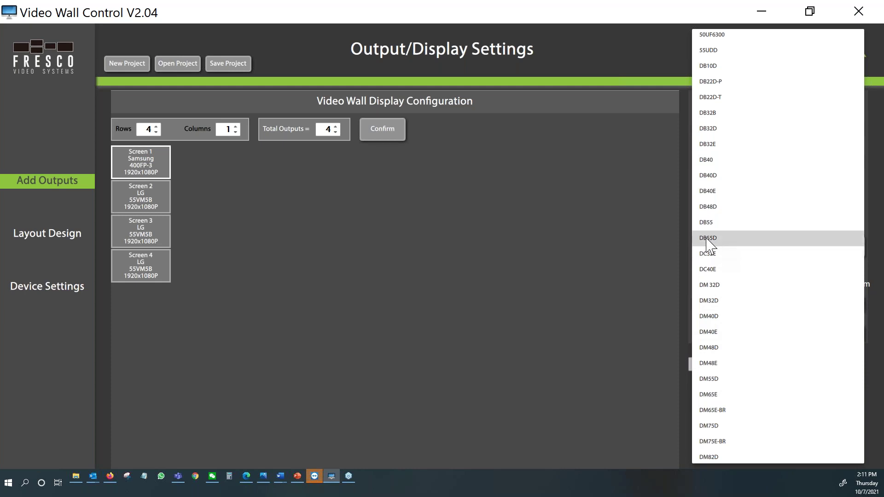
click(664, 236)
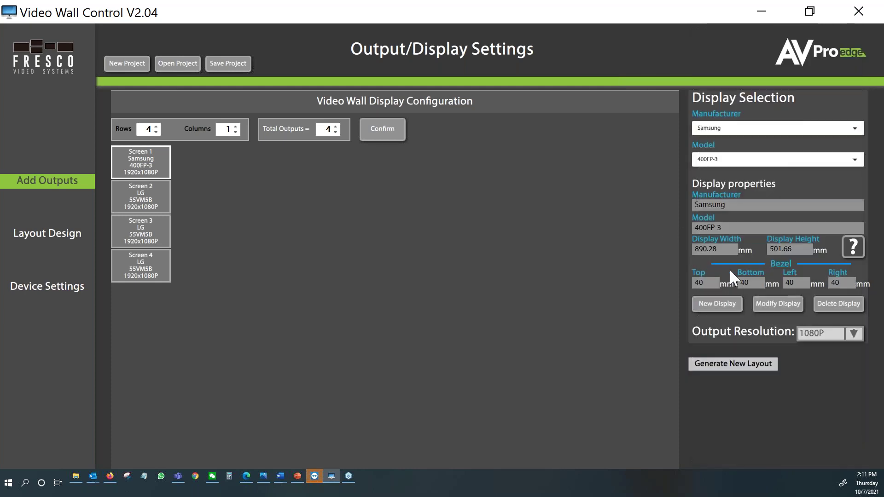
View the form for a new display, cancel it, and generate a layout with the Samsung display as Screen 1.
click(715, 306)
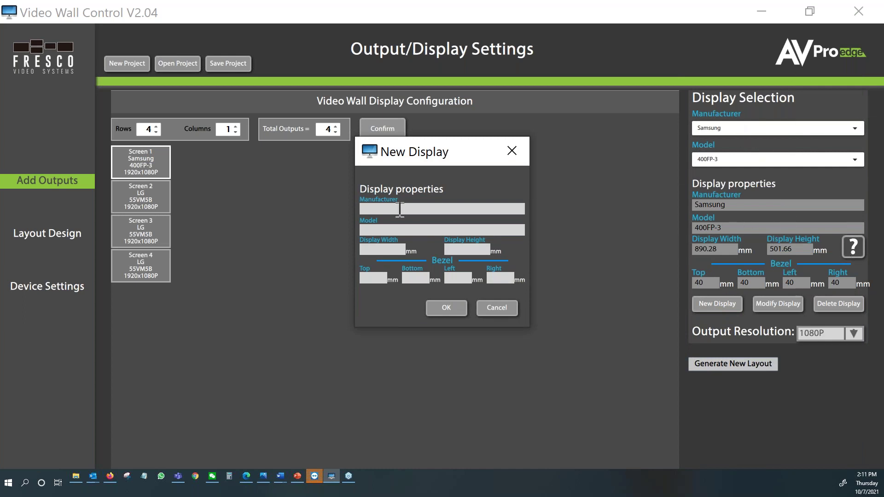
click(488, 308)
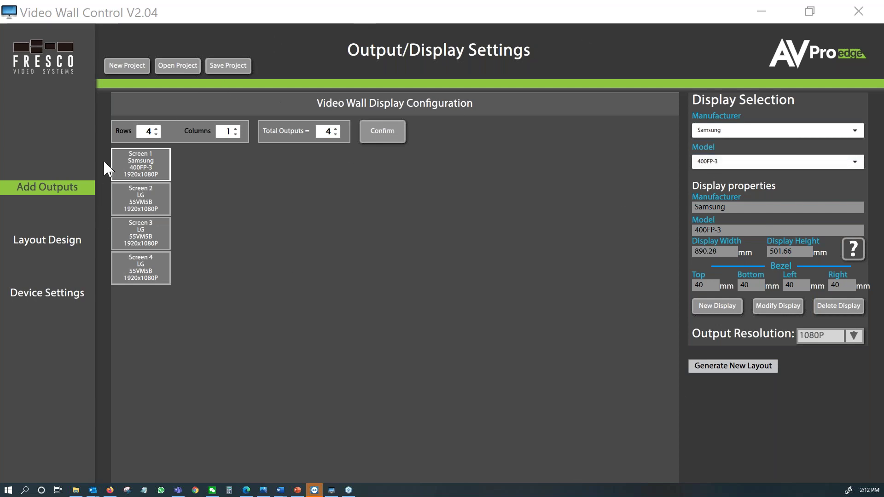
click(741, 366)
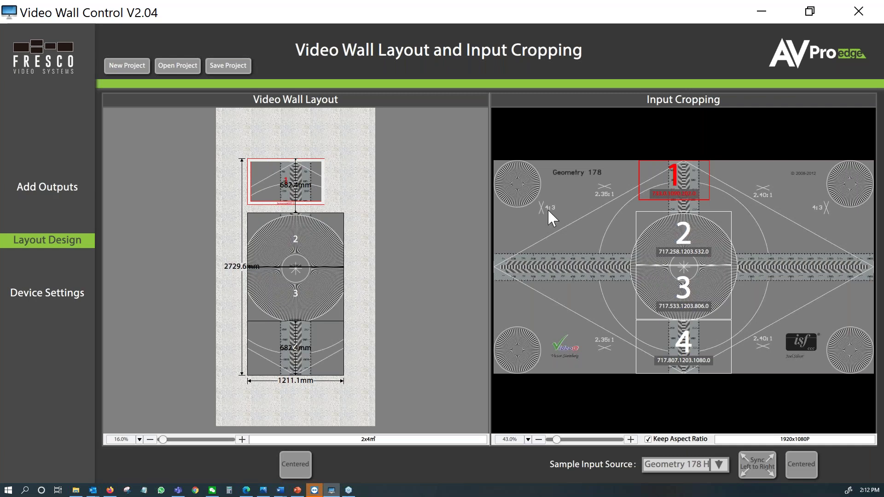
Return to the output settings and choose LG as the display manufacturer and 55VM5B as the model.
click(69, 196)
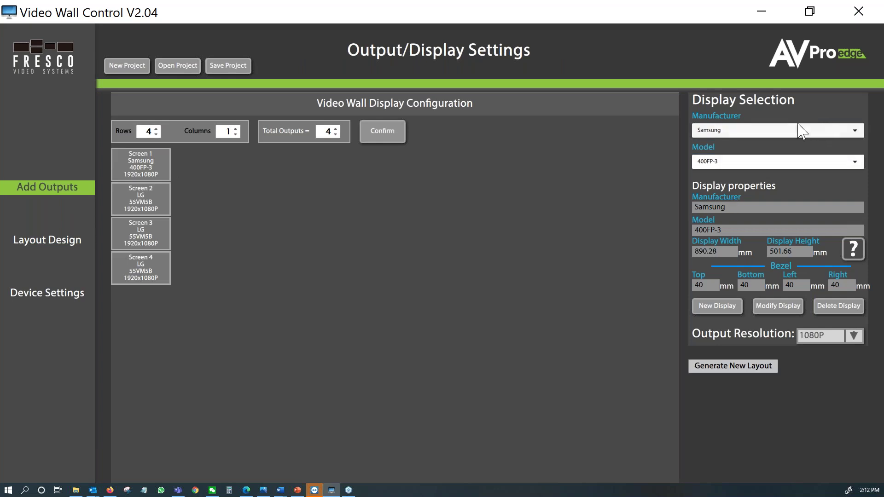
click(722, 131)
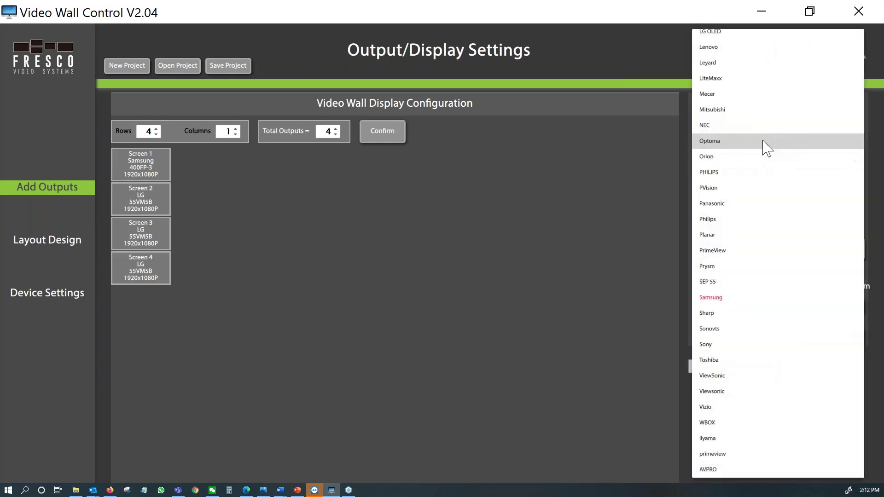
scroll(737, 134, up, 1)
scroll(737, 110, up, 3)
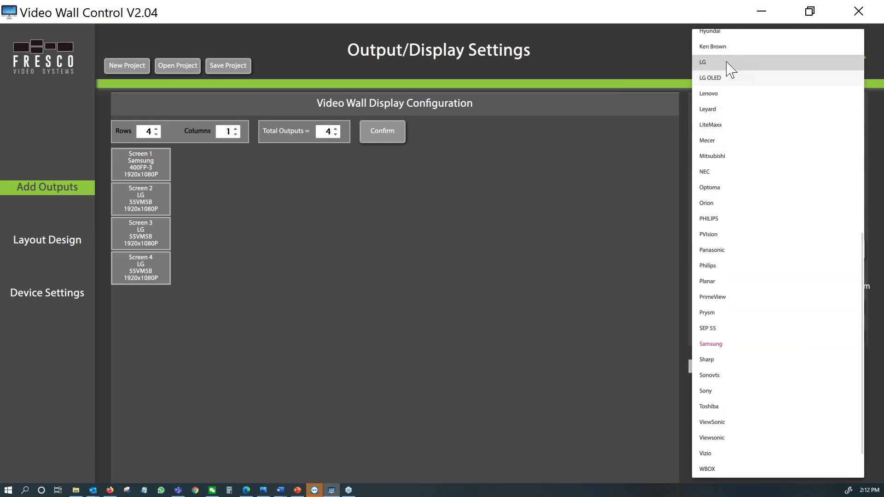
click(732, 70)
click(732, 162)
scroll(764, 312, down, 5)
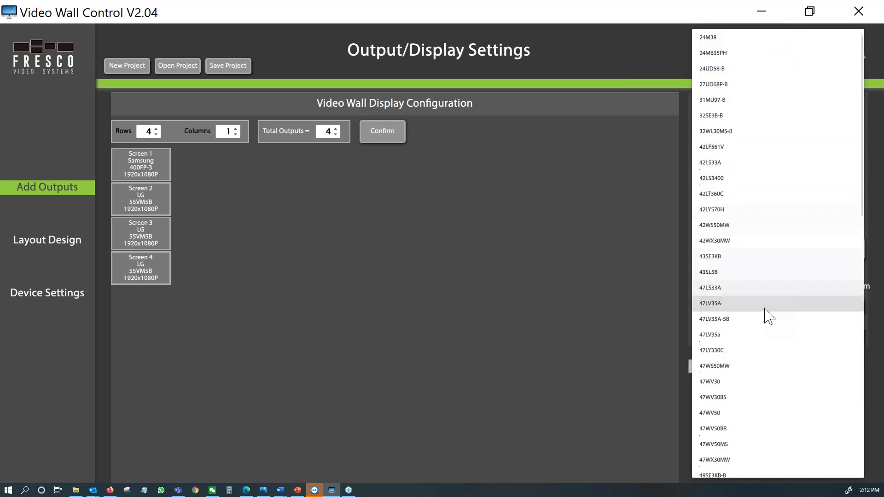
scroll(750, 350, down, 3)
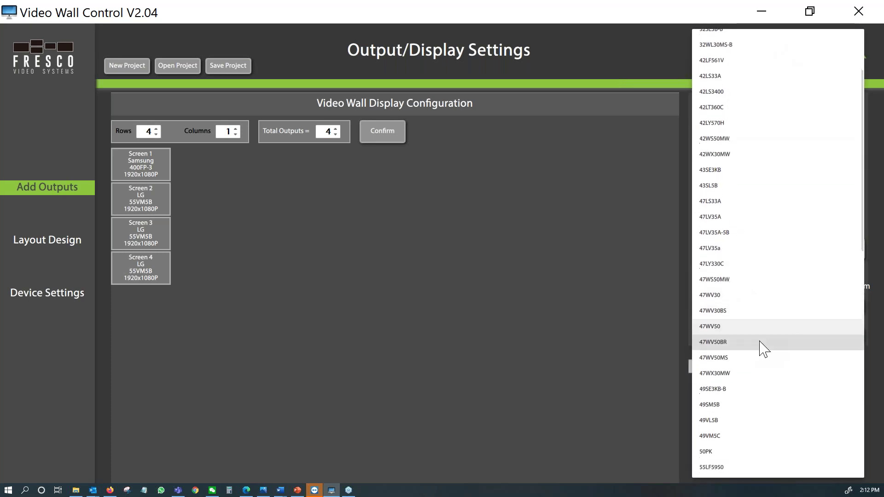
scroll(755, 373, down, 1)
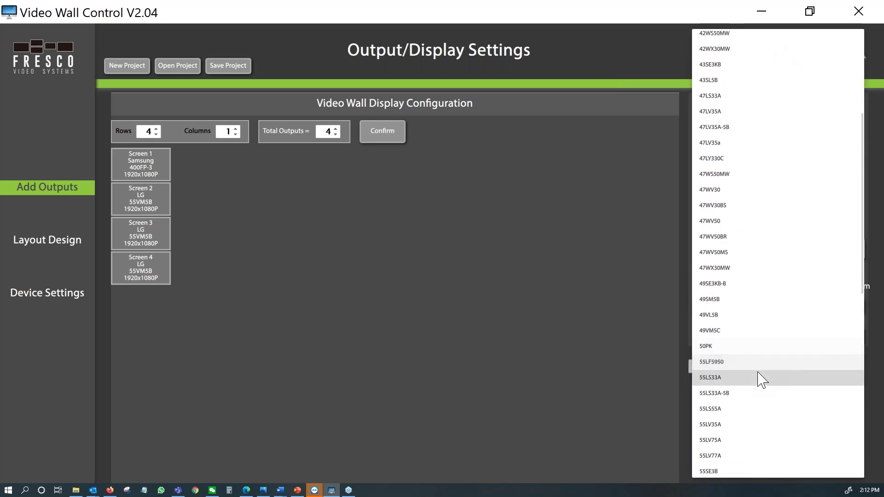
scroll(737, 405, down, 1)
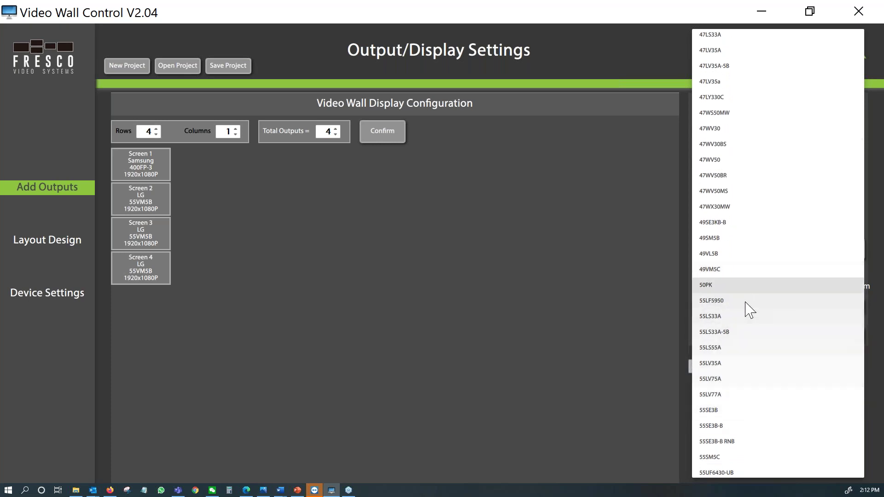
scroll(740, 355, down, 1)
scroll(732, 364, down, 2)
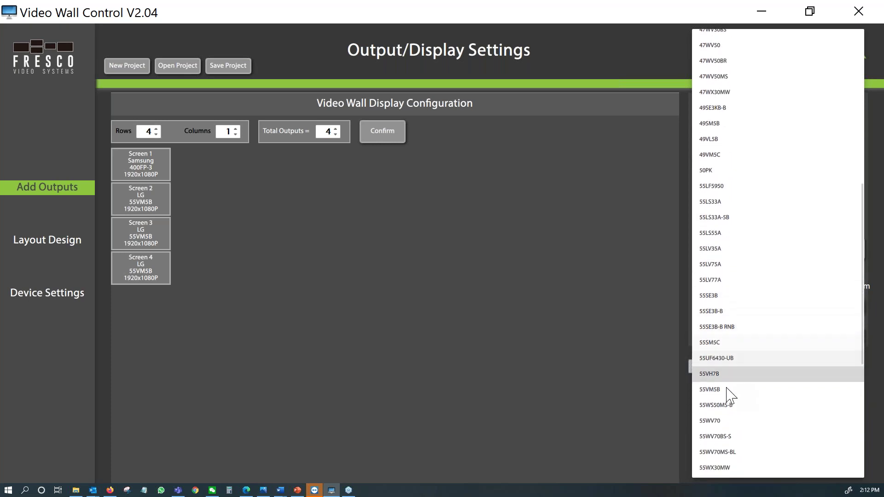
click(731, 393)
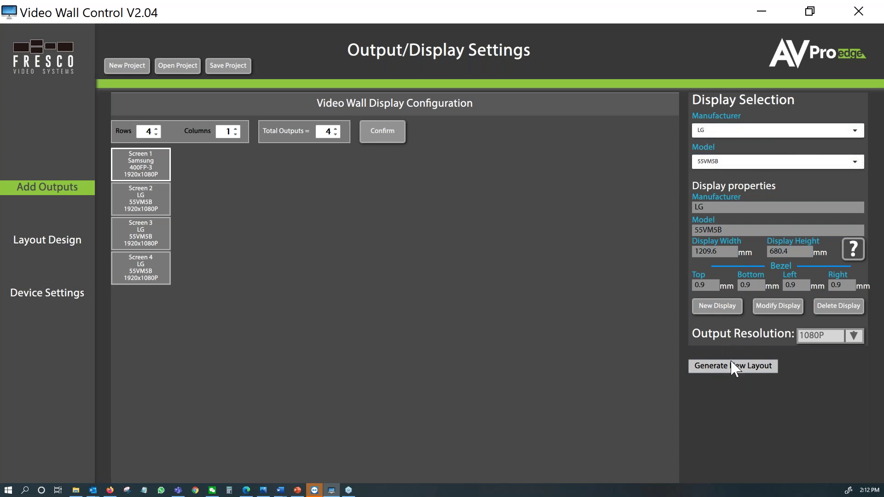
Assign the LG 55VM5B display to Screen 1 and generate a new layout.
click(758, 132)
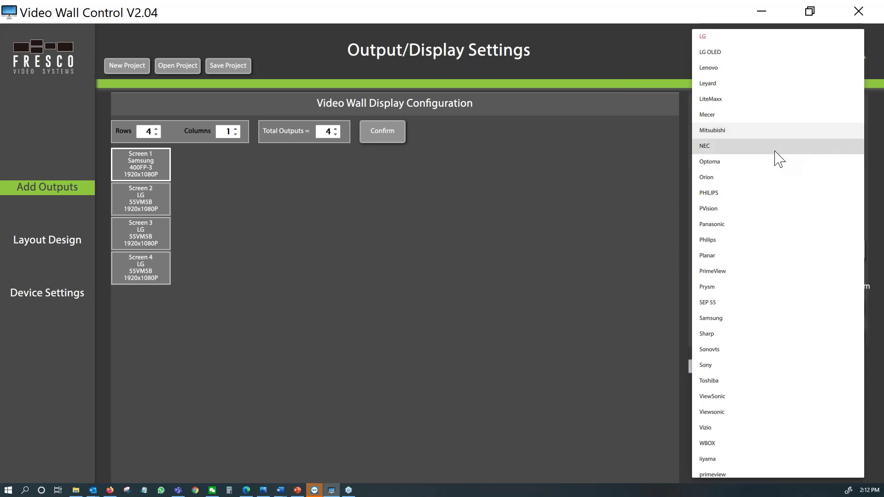
click(739, 38)
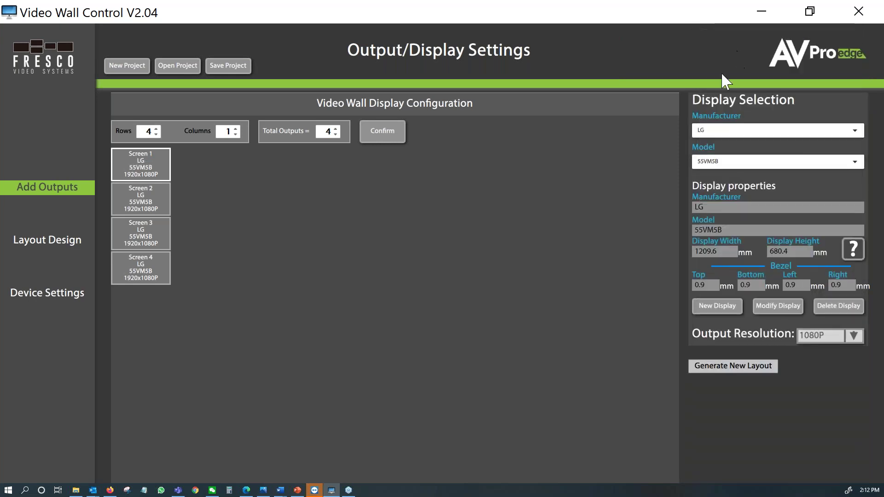
click(742, 365)
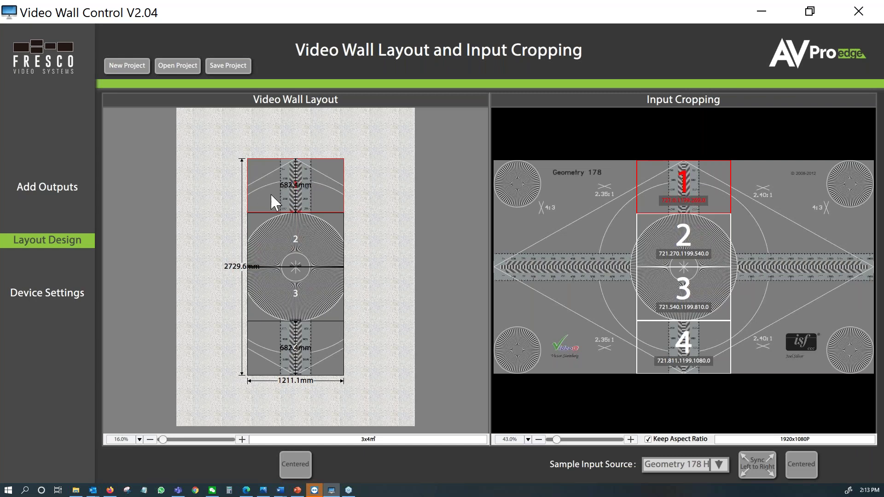
Preview the layout with the ISF Color Girls, Cone Gradiant and Geometry 178 HD sample sources, ending on Cone Gradiant.
click(718, 465)
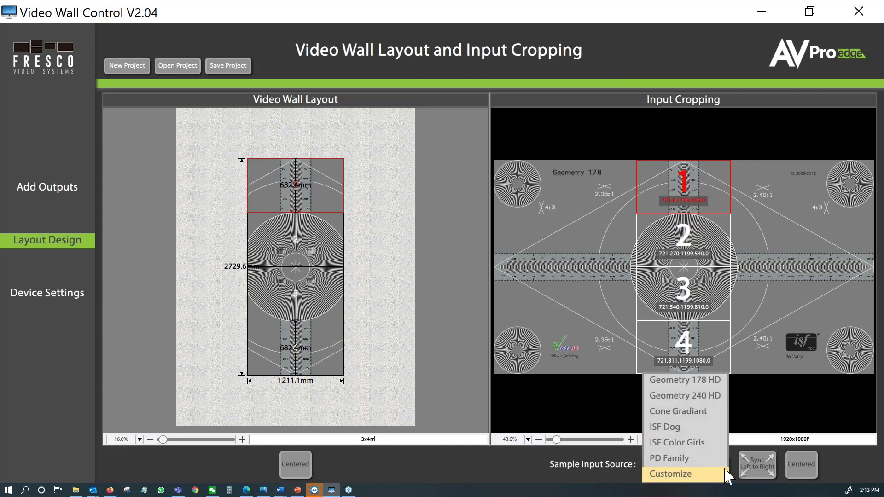
click(678, 443)
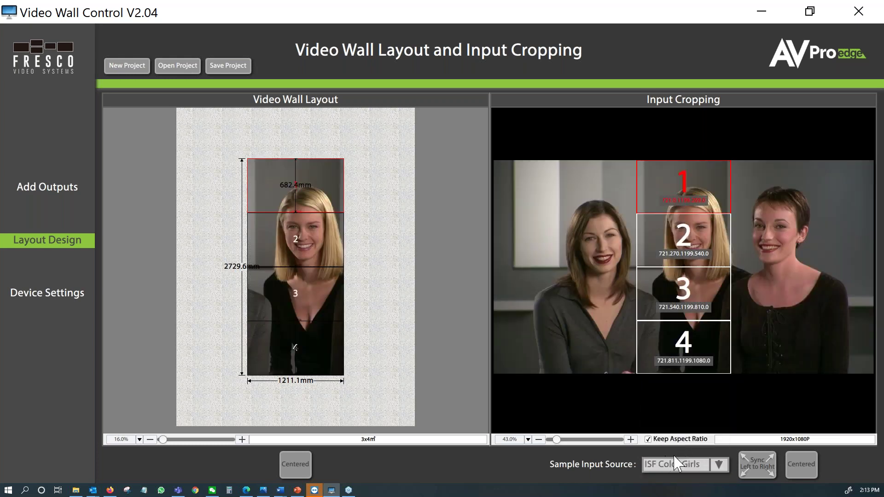
click(718, 465)
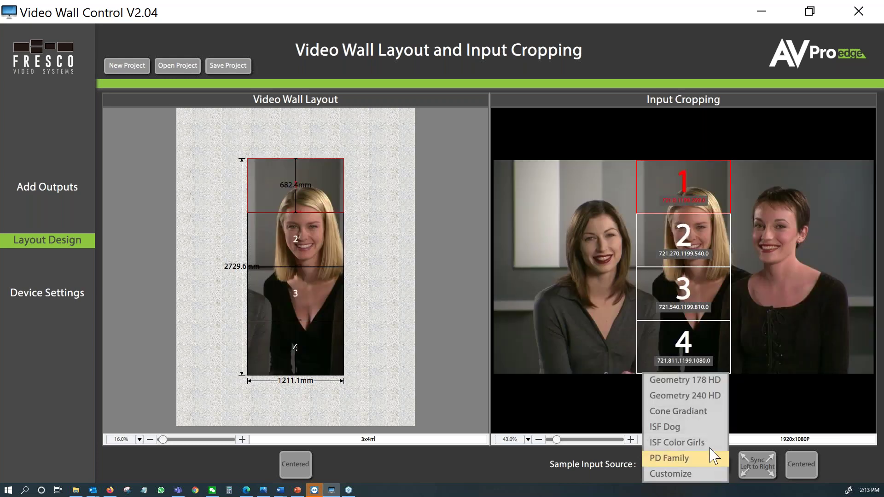
click(692, 413)
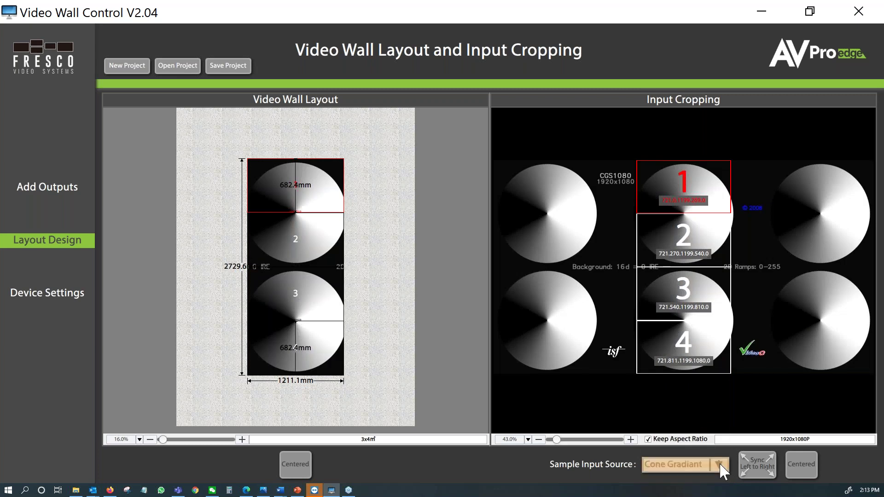
click(719, 466)
click(696, 382)
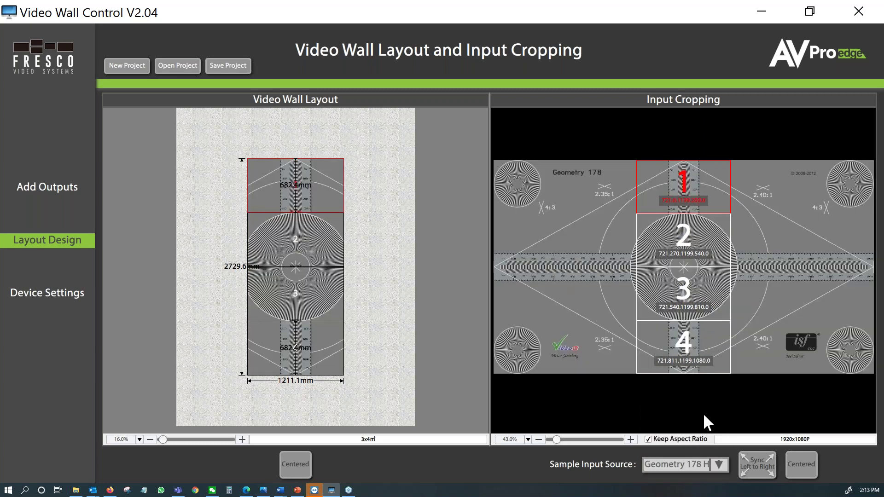
click(726, 465)
click(713, 408)
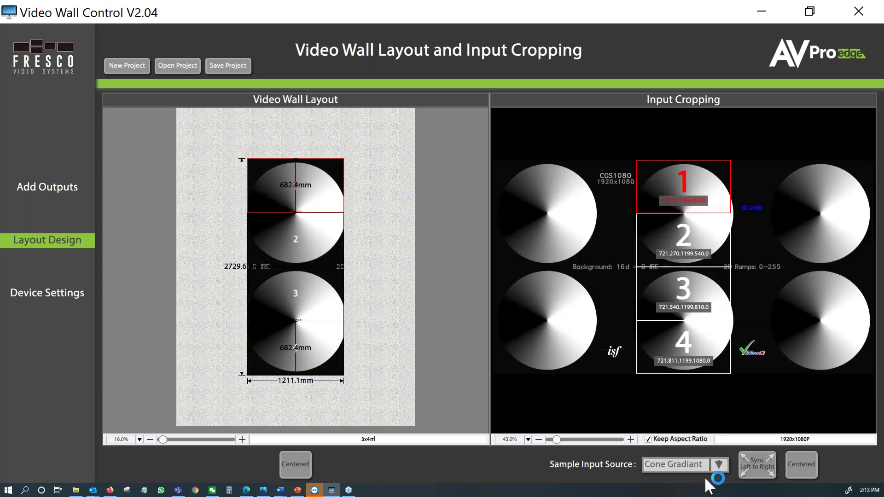
Preview the Geometry 240 sample source, and load the custom image model.jpg as the sample input source.
click(717, 468)
click(701, 400)
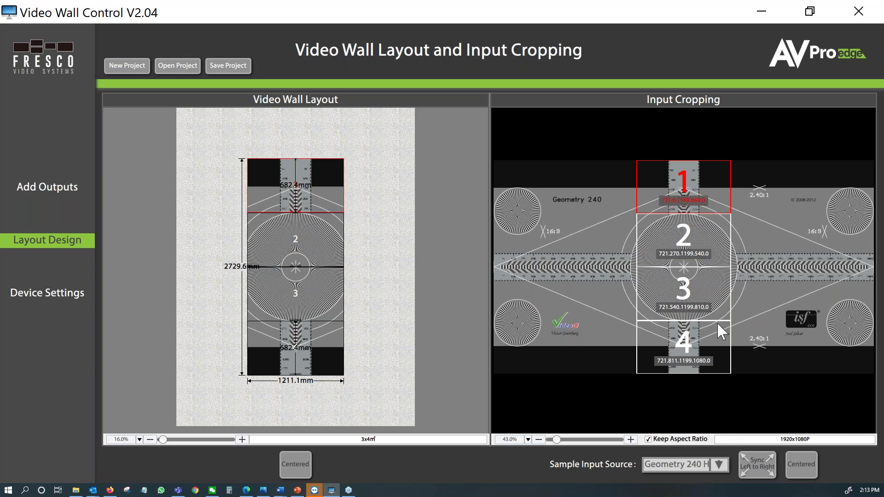
click(719, 465)
click(700, 477)
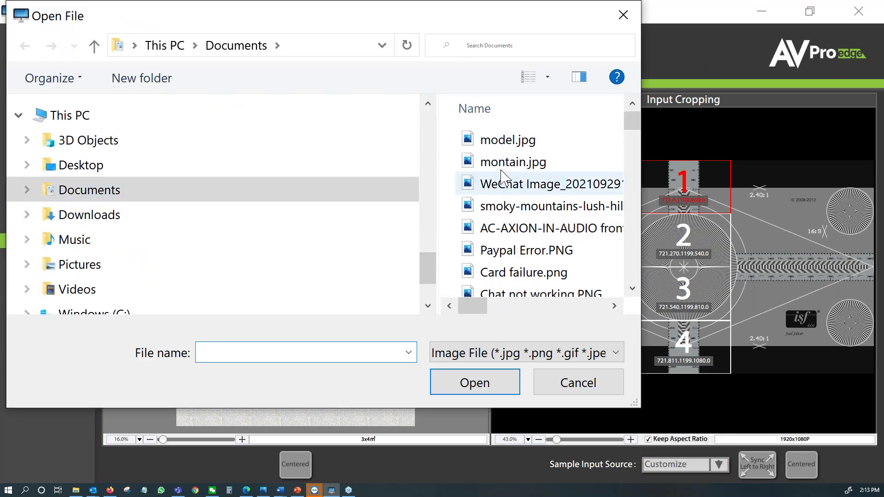
click(516, 144)
double_click(516, 144)
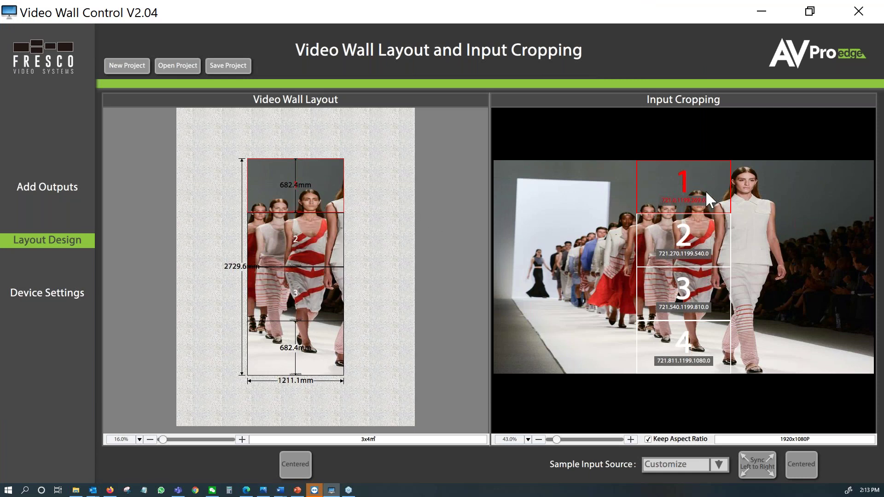
Shift Screen 1's input crop area horizontally to the right until it covers the front model's head.
key(Right)
key(Right)
key(Right)
key(Right)
key(Right)
key(Right)
key(Right)
key(Right)
key(Right)
key(Right)
key(Right)
key(Right)
key(Right)
key(Right)
key(Right)
key(Right)
key(Right)
key(Right)
key(Right)
key(Right)
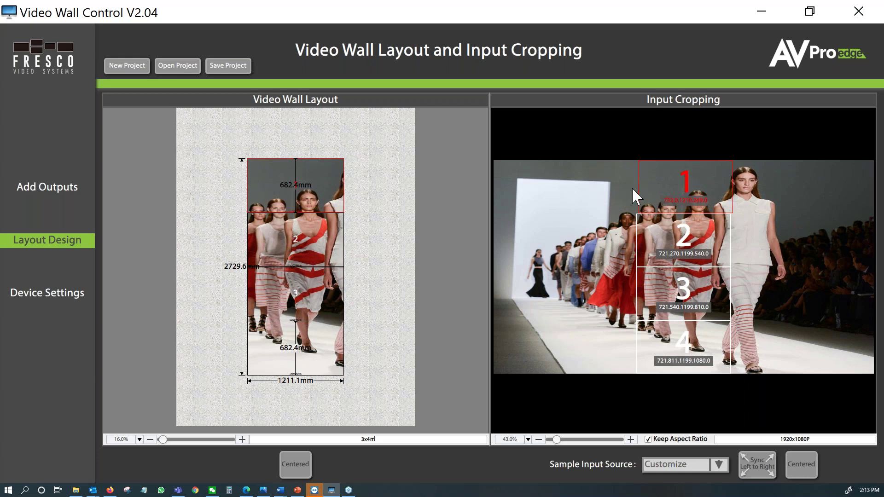
key(Right)
key(Right)
key(Right)
key(Right)
key(Right)
key(Right)
key(Right)
key(Right)
key(Right)
key(Right)
key(Right)
key(Right)
key(Right)
key(Right)
key(Right)
key(Right)
key(Right)
key(Right)
key(Right)
key(Right)
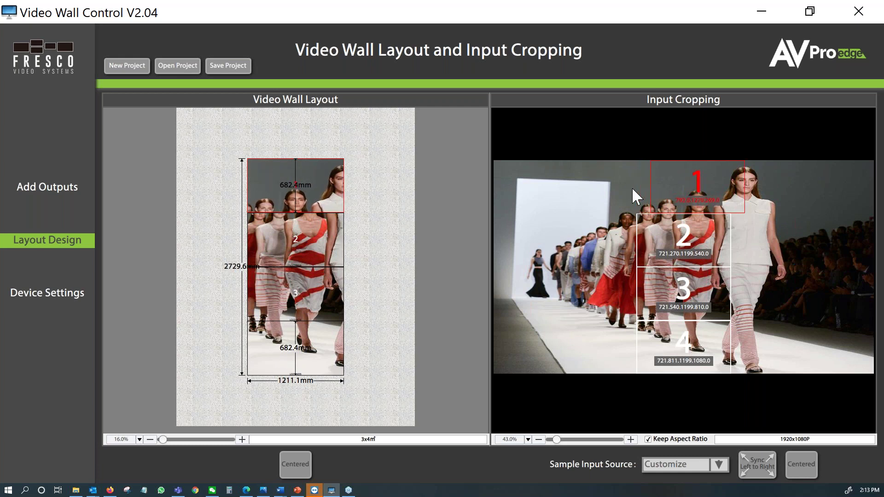
key(Right)
key(Right)
key(Right)
key(Right)
key(Right)
key(Right)
key(Right)
key(Right)
key(Right)
key(Right)
key(Right)
key(Right)
key(Right)
key(Right)
key(Right)
key(Right)
key(Right)
key(Right)
key(Right)
key(Right)
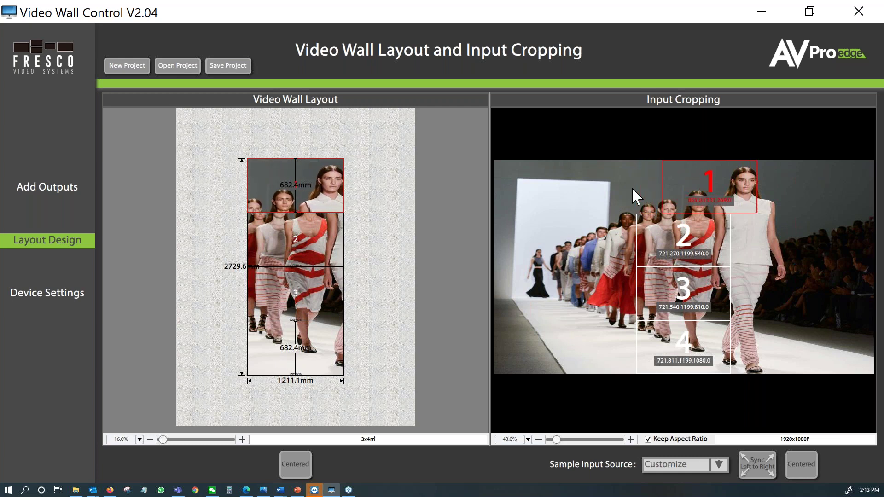
key(Right)
key(Right)
key(Right)
key(Right)
key(Right)
key(Right)
key(Right)
key(Right)
key(Right)
key(Right)
key(Right)
key(Right)
key(Right)
key(Right)
key(Right)
key(Right)
key(Right)
key(Right)
key(Right)
key(Right)
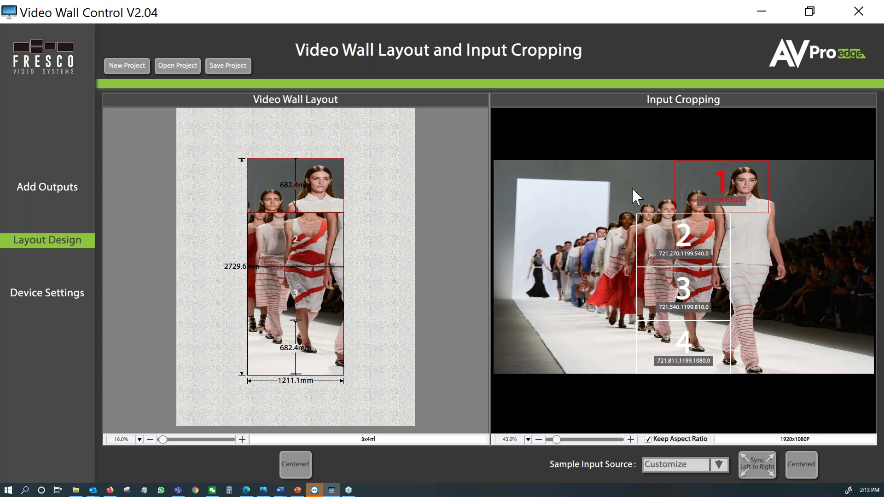
key(Right)
key(Right)
key(Right)
key(Right)
key(Right)
key(Right)
key(Right)
key(Right)
key(Right)
key(Right)
key(Right)
key(Right)
key(Right)
key(Right)
key(Right)
key(Right)
key(Right)
key(Right)
key(Right)
key(Right)
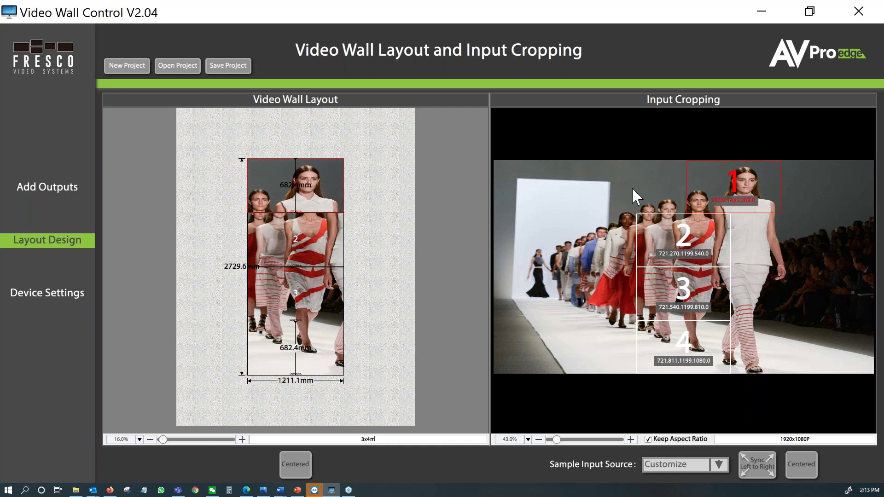
Align the crop areas of Screens 2, 3 and 4 beneath Screen 1's, and offset Screen 1 up and left in the wall layout.
click(711, 246)
drag(728, 249, 778, 239)
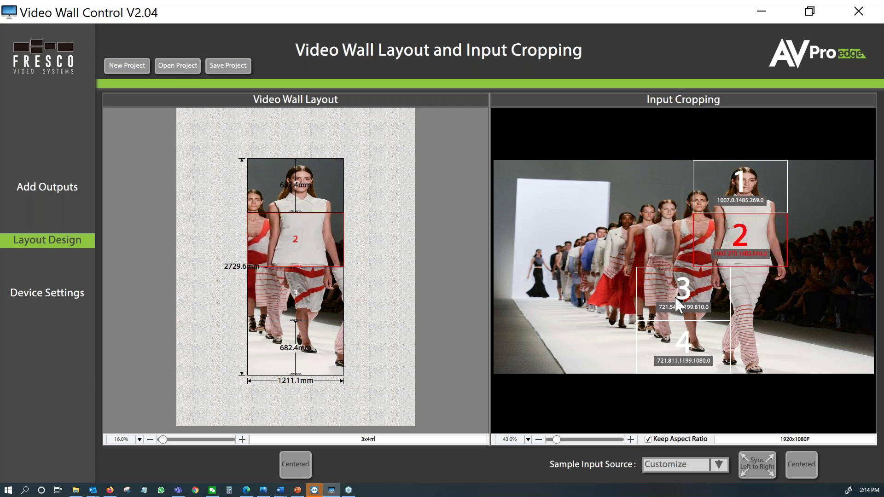
drag(675, 299, 733, 297)
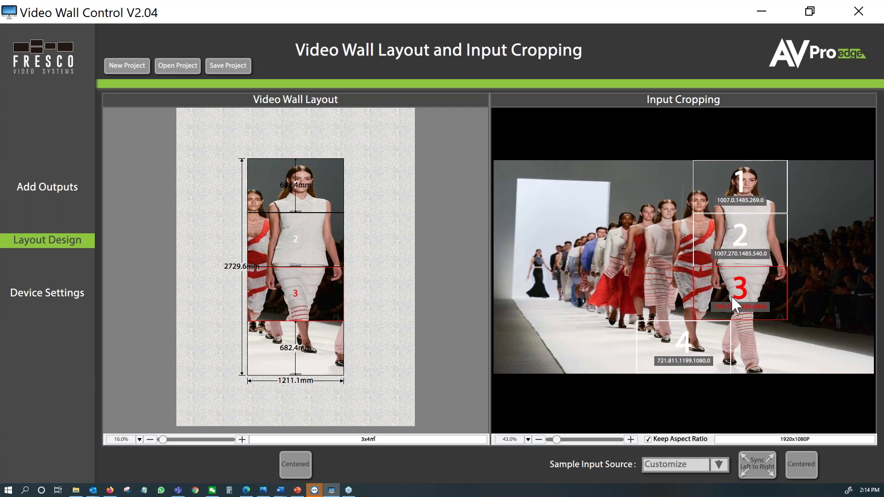
drag(718, 343, 772, 347)
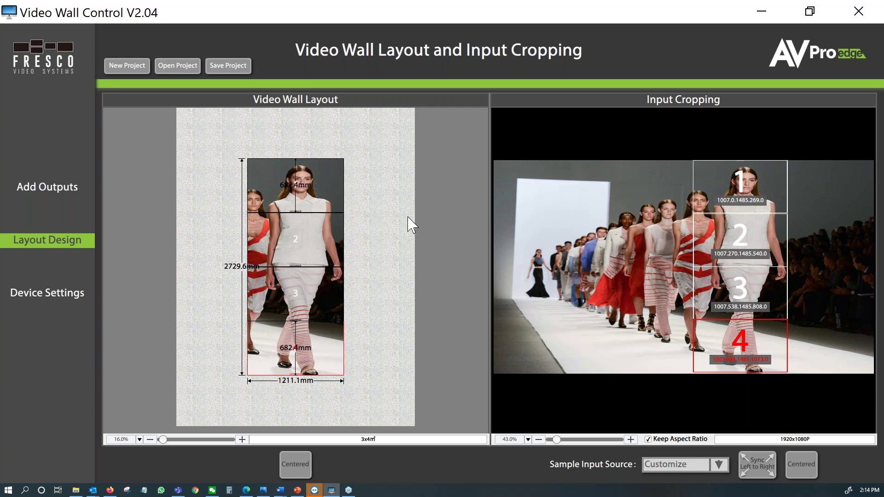
drag(286, 199, 232, 182)
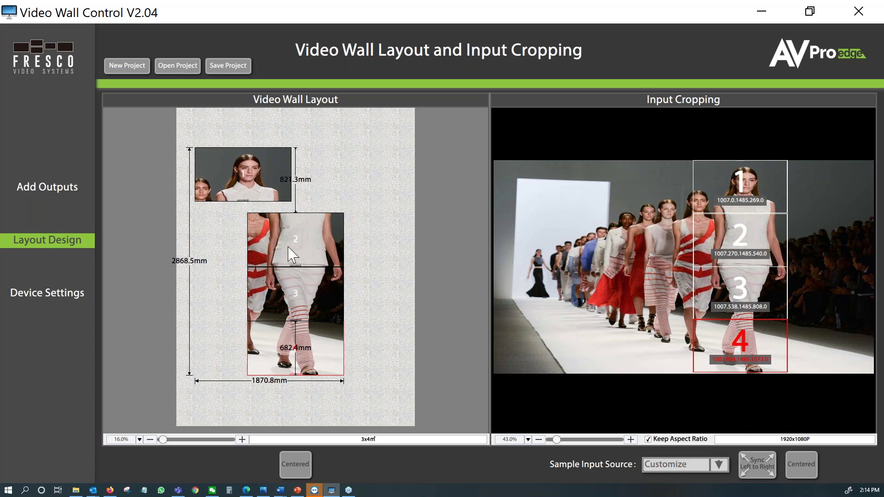
Increase the video wall to five rows in the output settings and assign the NEC EA243WM-BK display to Screen 4.
click(56, 192)
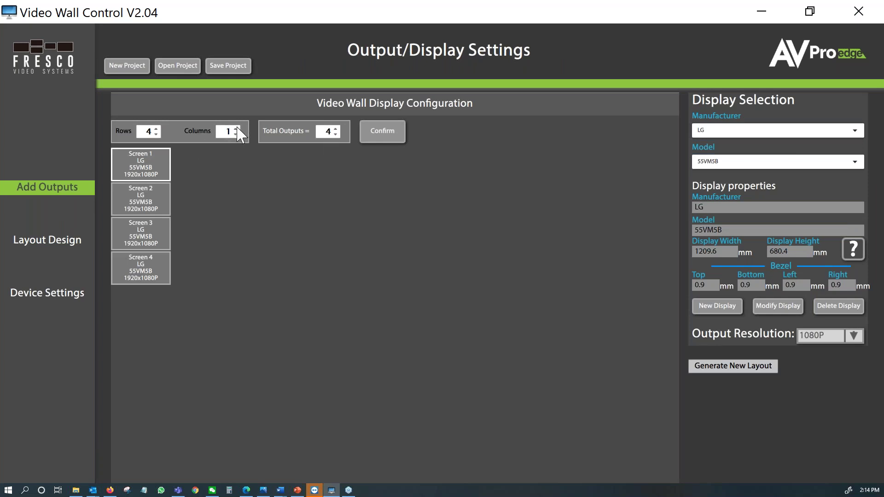
click(156, 129)
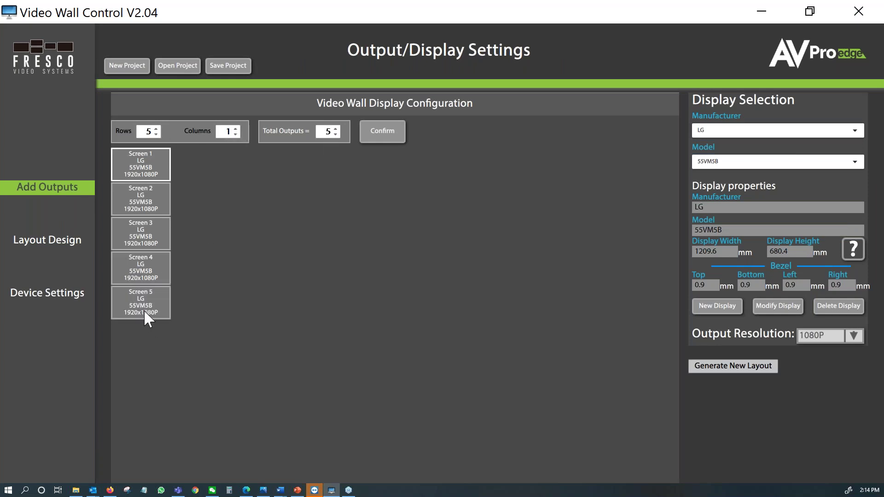
click(153, 277)
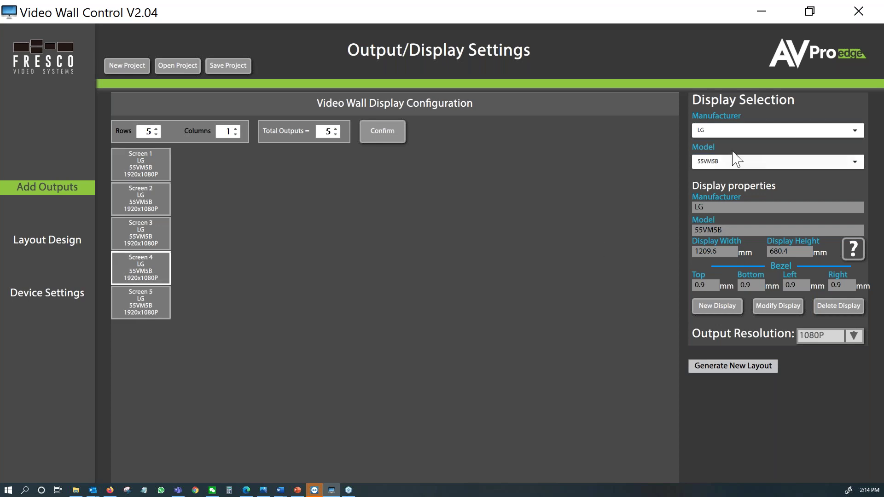
click(737, 130)
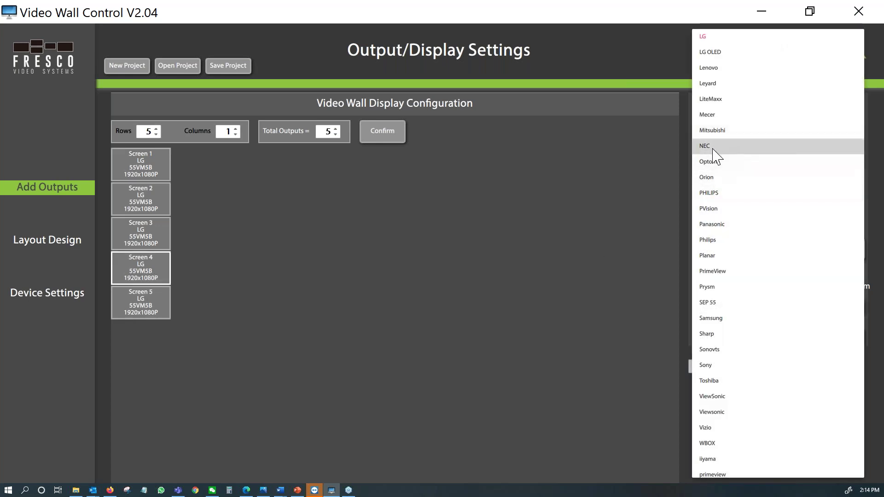
click(713, 152)
click(726, 161)
click(722, 175)
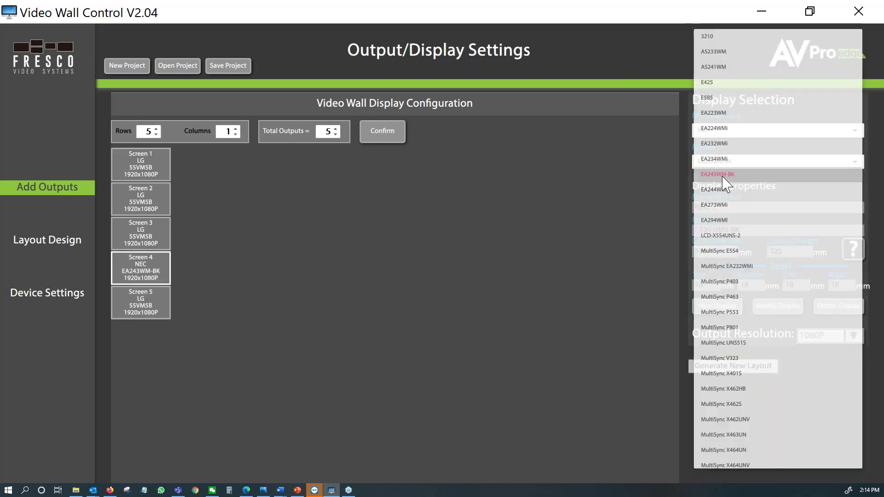
Assign the Planar EP5814K display to Screen 5 and generate a new layout.
click(148, 312)
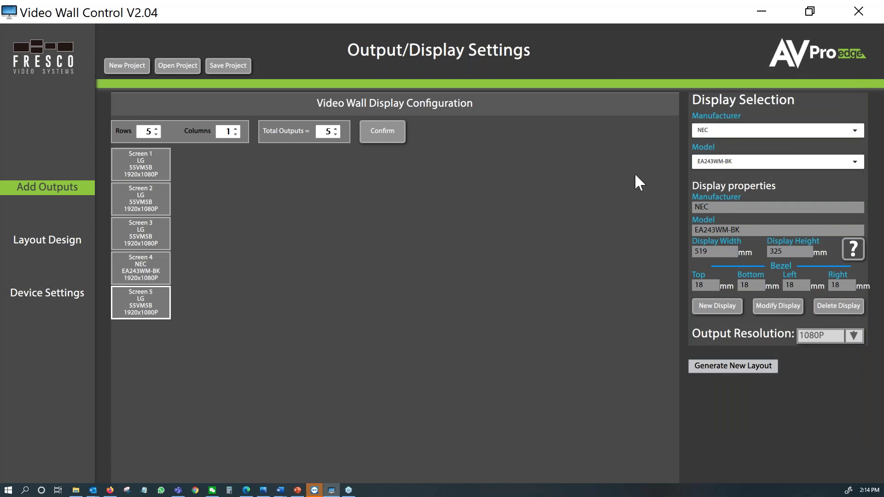
click(736, 131)
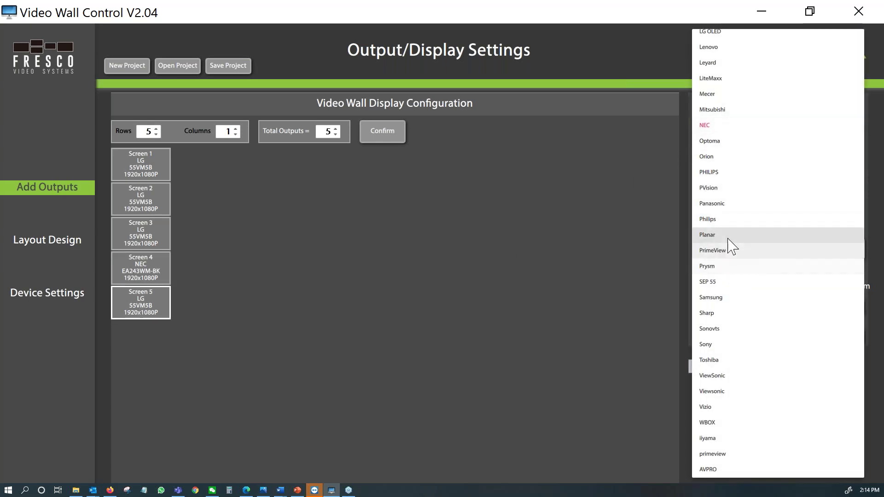
click(728, 236)
click(752, 162)
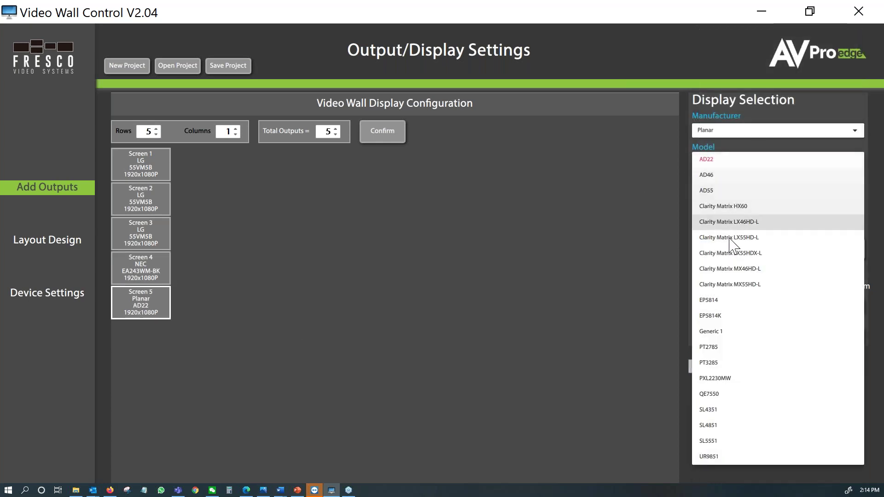
click(730, 237)
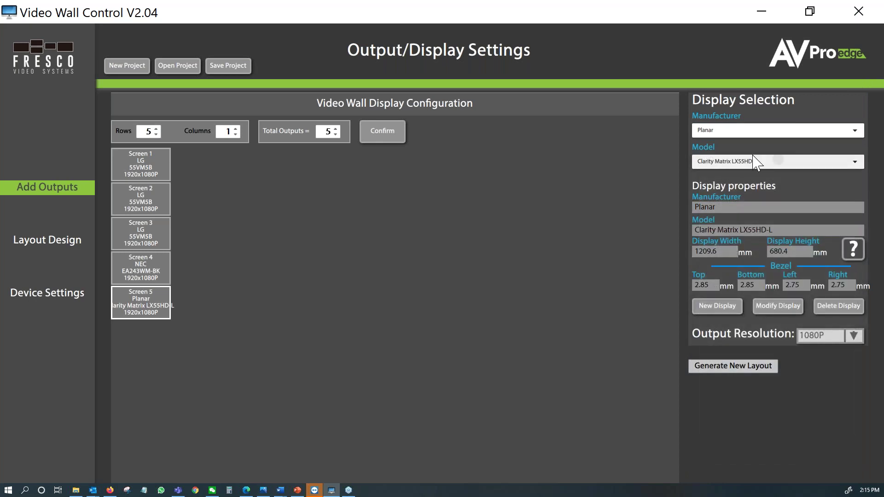
click(743, 164)
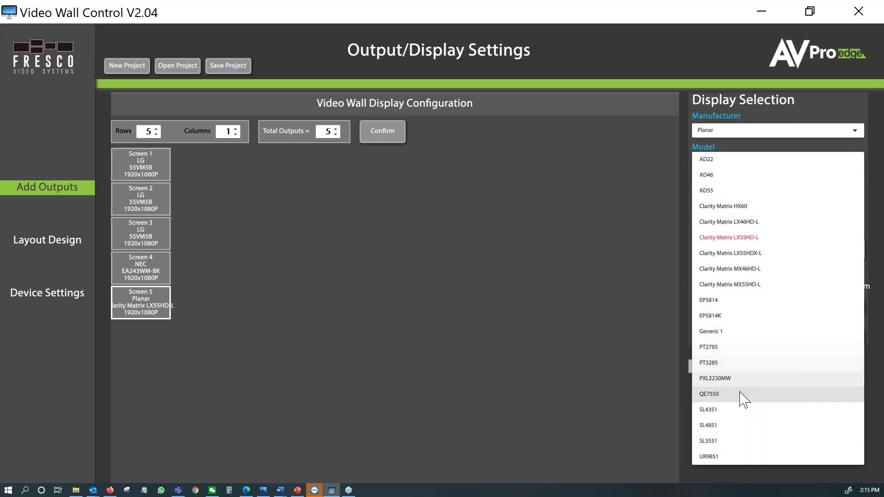
click(721, 318)
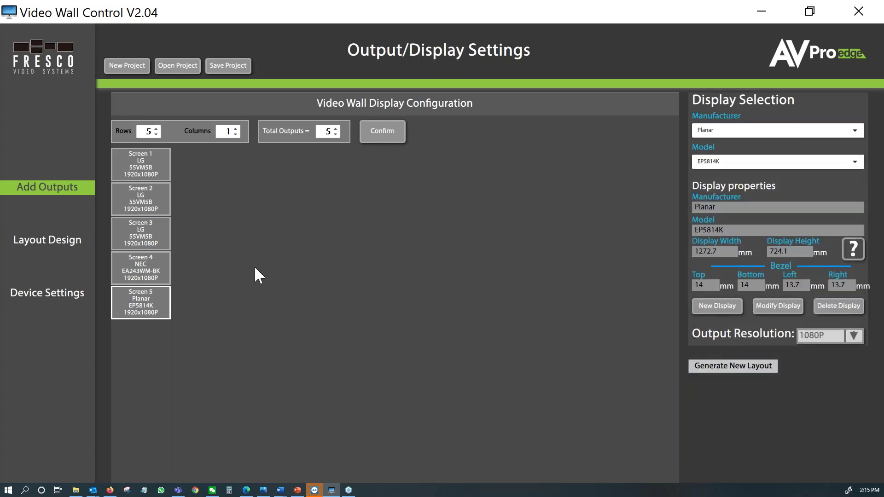
click(710, 366)
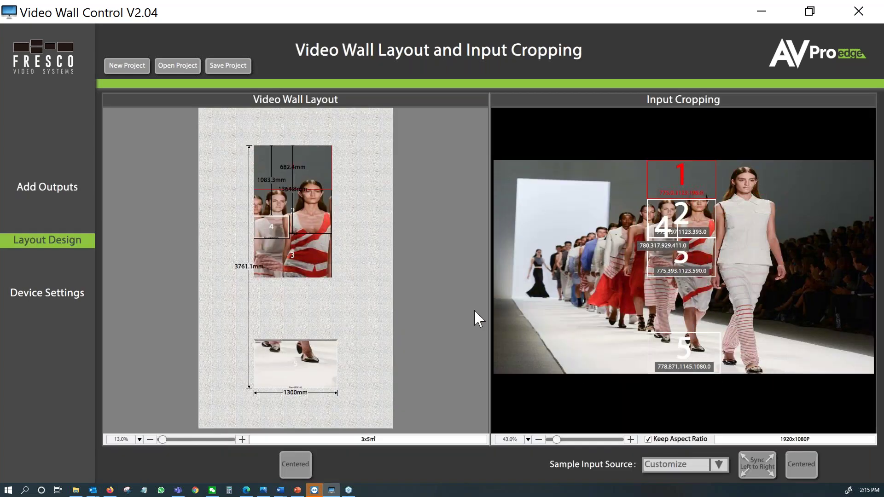
Spread the screens in the wall layout: Screen 4 down, Screen 2 to the right, Screen 3 to the left and Screen 5 up.
drag(275, 228, 251, 296)
drag(312, 231, 347, 266)
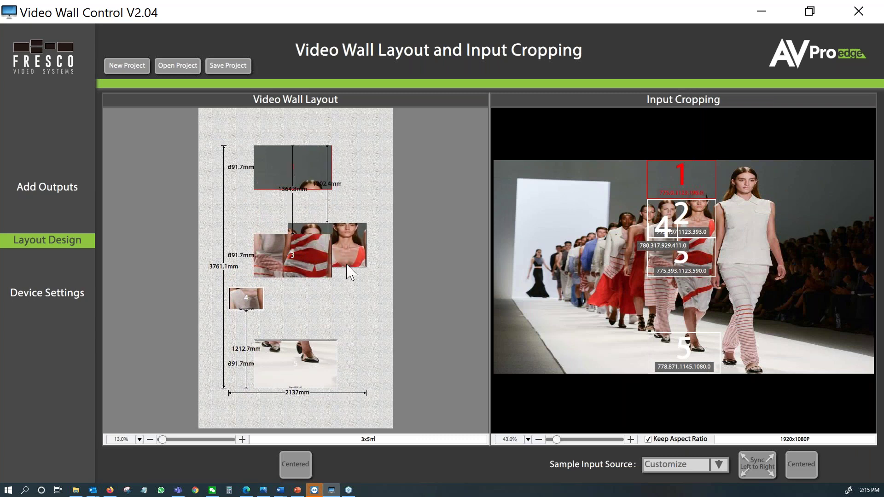
drag(264, 267, 226, 276)
drag(300, 385, 325, 346)
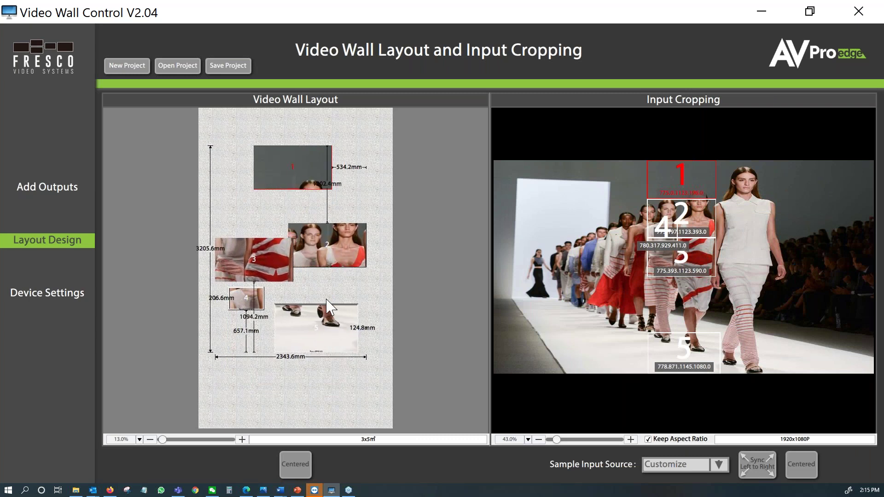
Stagger all five screens closer together along the wall's left side and sync the input crops to the layout.
drag(299, 181, 247, 187)
drag(310, 243, 236, 241)
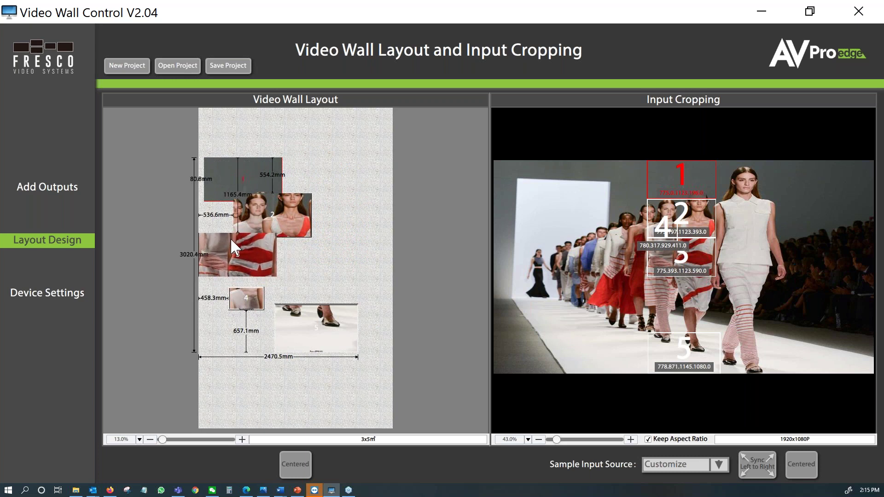
drag(257, 301, 307, 274)
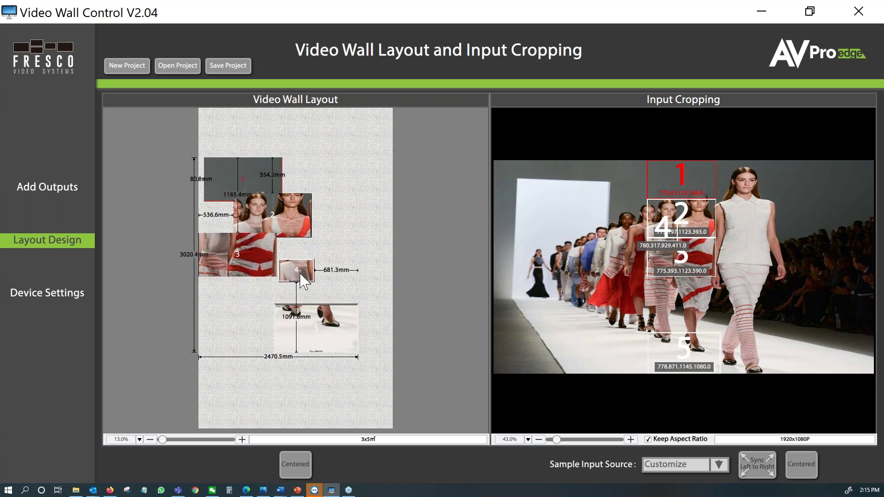
drag(276, 330, 237, 309)
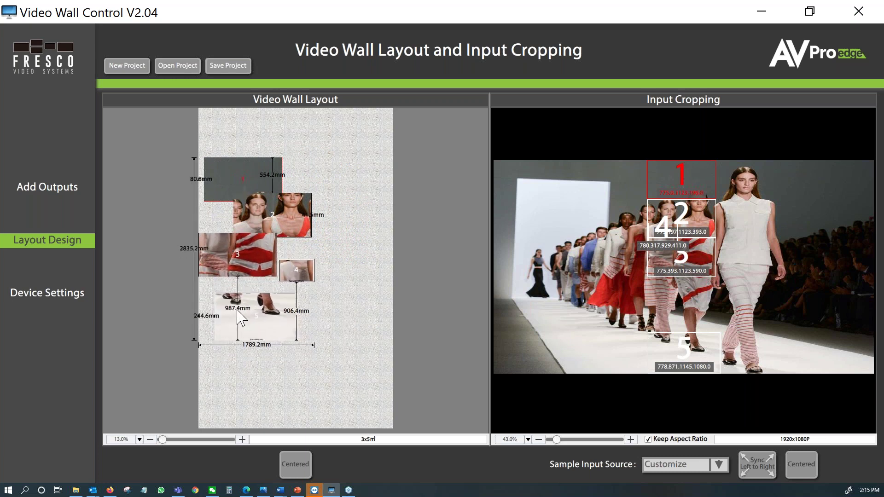
click(762, 468)
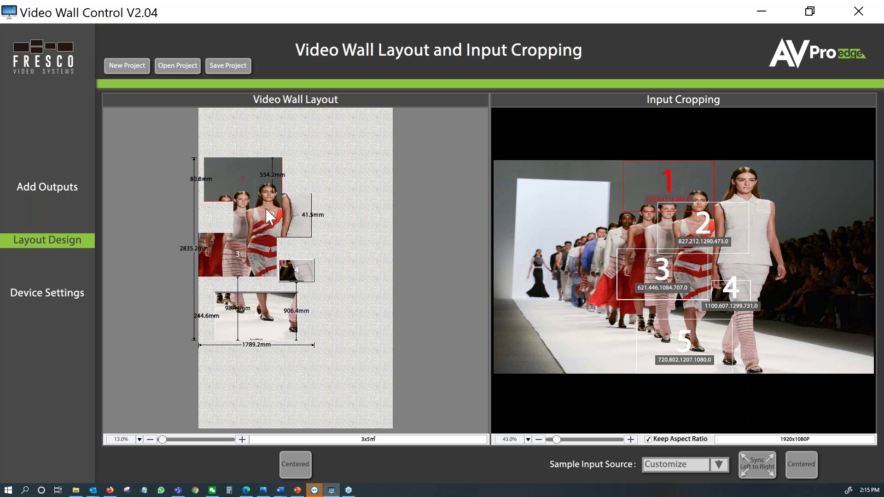
Rearrange Screens 2, 4 and 5 on the wall's right side with Screen 3 below Screen 1, and sync the input crops again.
drag(271, 226, 341, 190)
drag(216, 270, 226, 241)
drag(302, 276, 326, 231)
drag(259, 332, 339, 315)
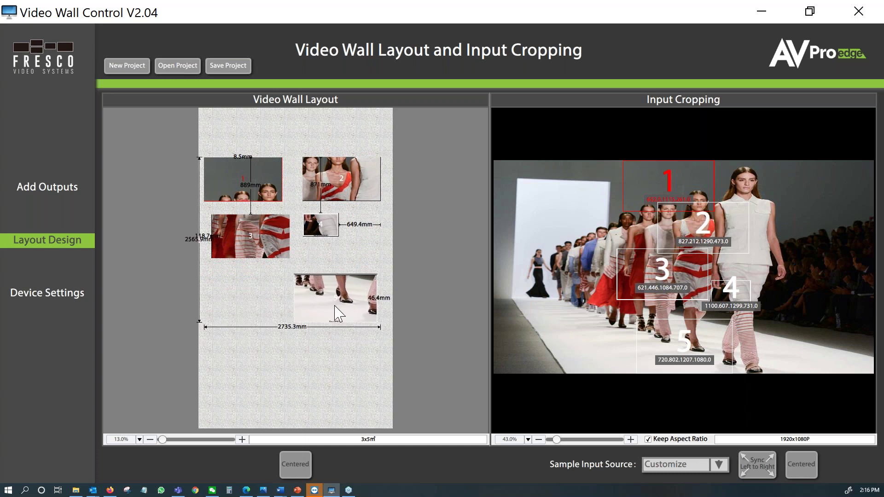
drag(243, 227, 233, 255)
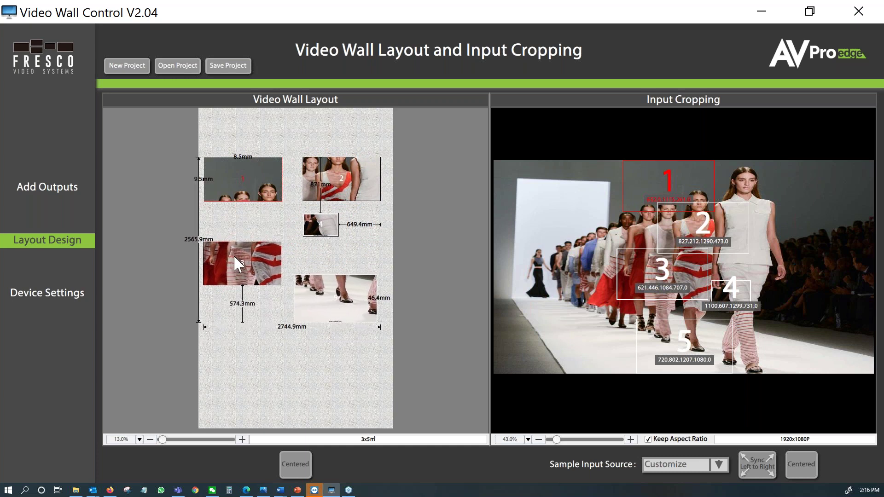
click(757, 463)
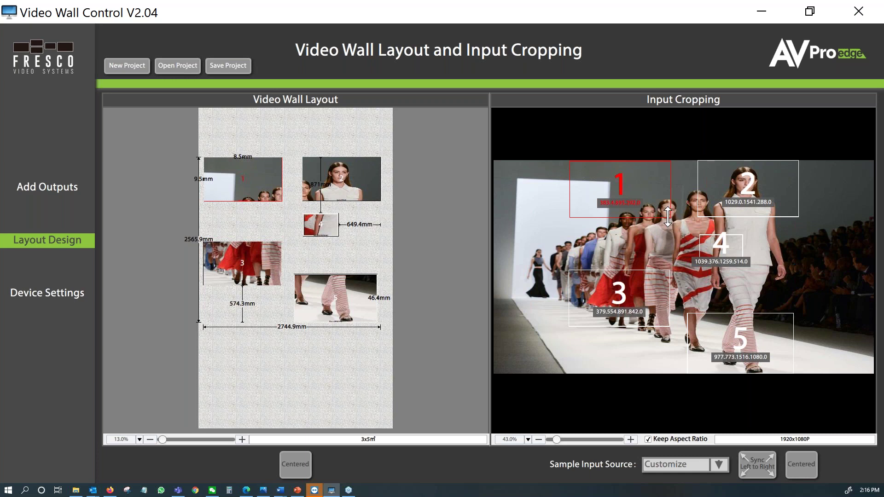
Shrink Screen 1's input crop area from its lower right corner and return to the output and display settings.
drag(668, 217, 634, 189)
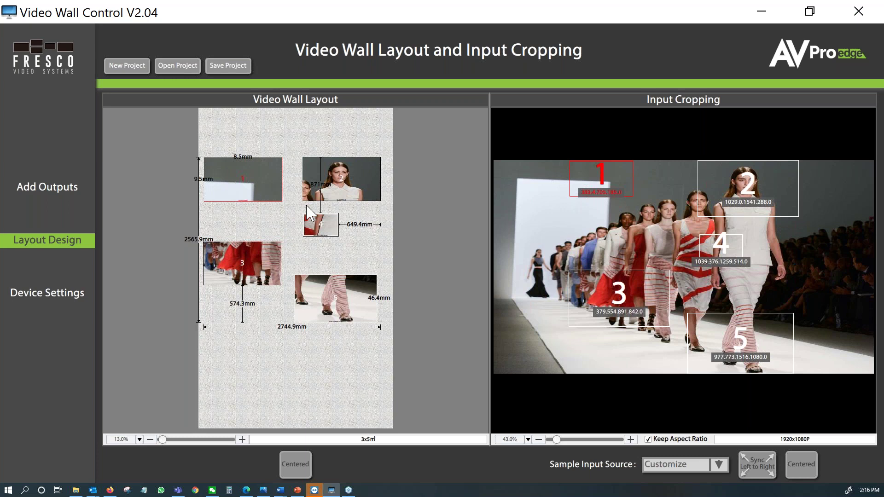
click(68, 186)
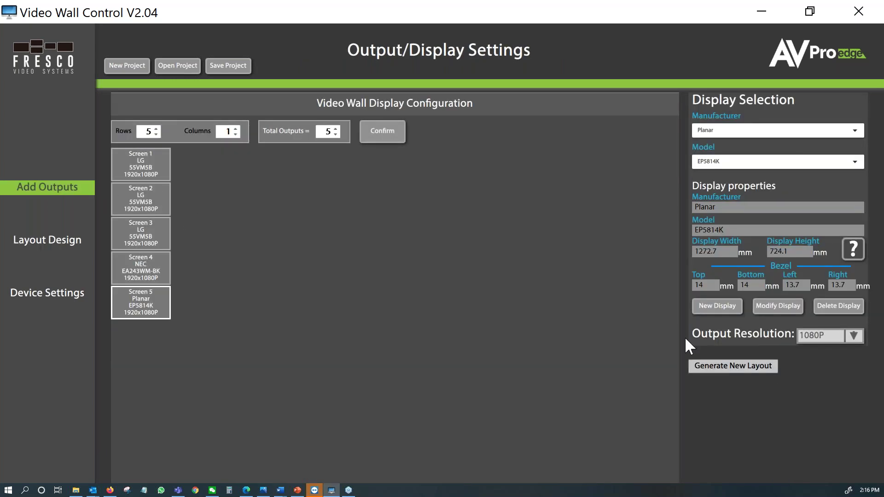
In a newly generated layout, stagger Screens 1 and 3 on the wall's left, 4 and 2 on the right, 5 below, and sync the input crops.
click(747, 369)
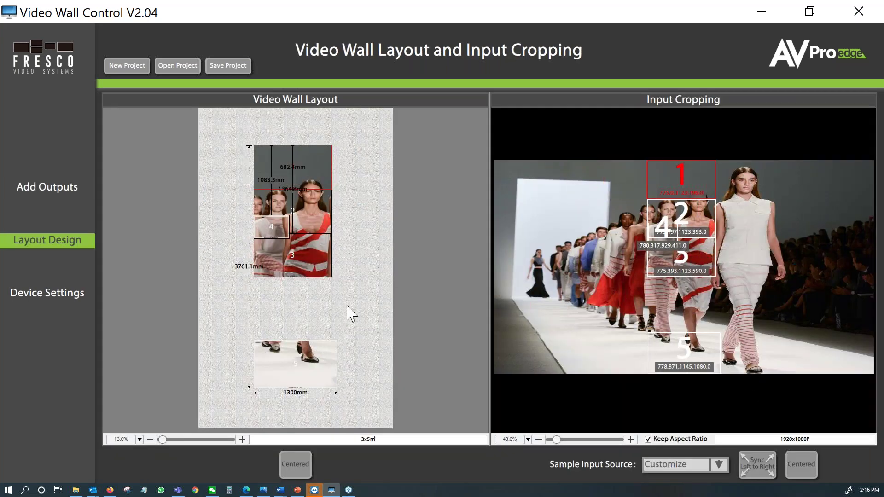
drag(266, 231, 314, 290)
drag(292, 255, 261, 269)
drag(298, 226, 331, 238)
drag(302, 186, 258, 182)
drag(308, 208, 295, 189)
drag(266, 258, 248, 233)
drag(311, 290, 332, 168)
drag(306, 367, 321, 300)
click(765, 463)
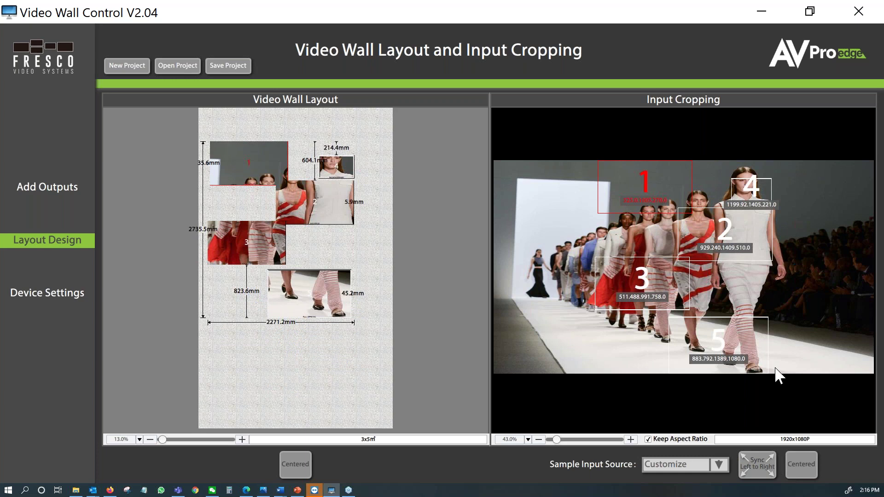
Replace the custom sample input source with the picture of the snow-capped mountain and hilltop church.
click(723, 462)
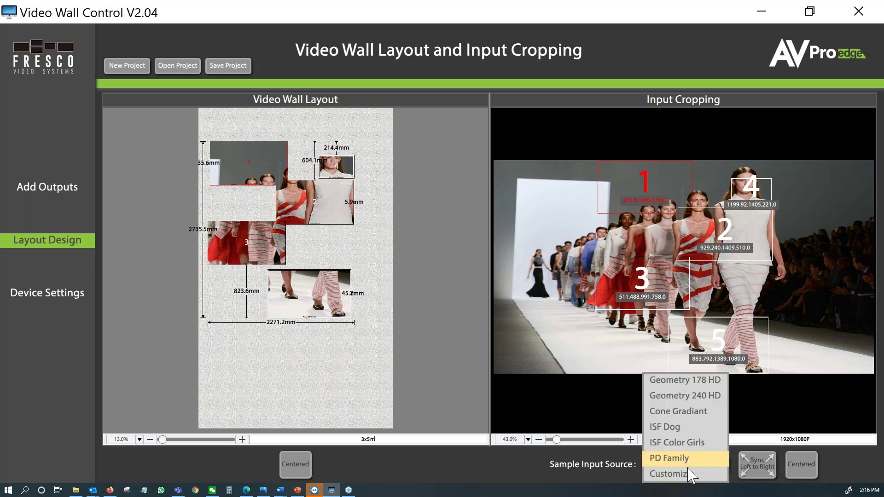
click(690, 475)
click(540, 168)
double_click(539, 170)
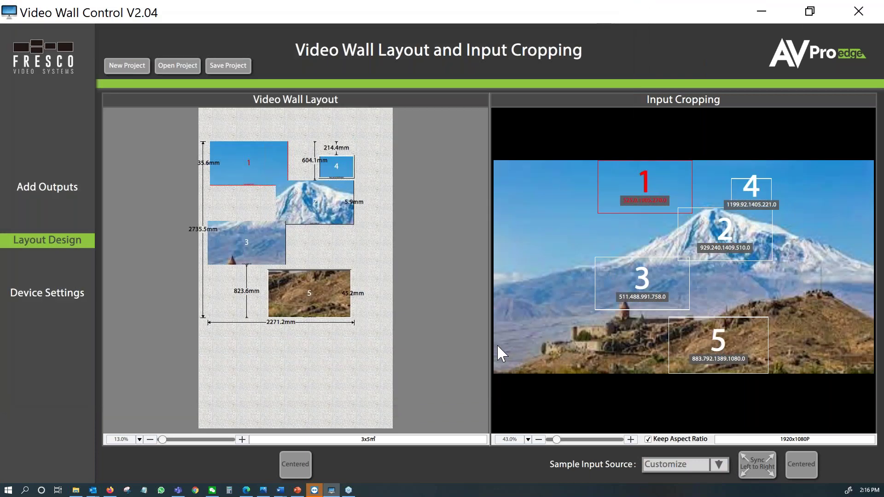
Move Screens 1 and 3 to either side of Screen 2 and open the wall size setting with its width ready for editing.
drag(260, 176, 383, 196)
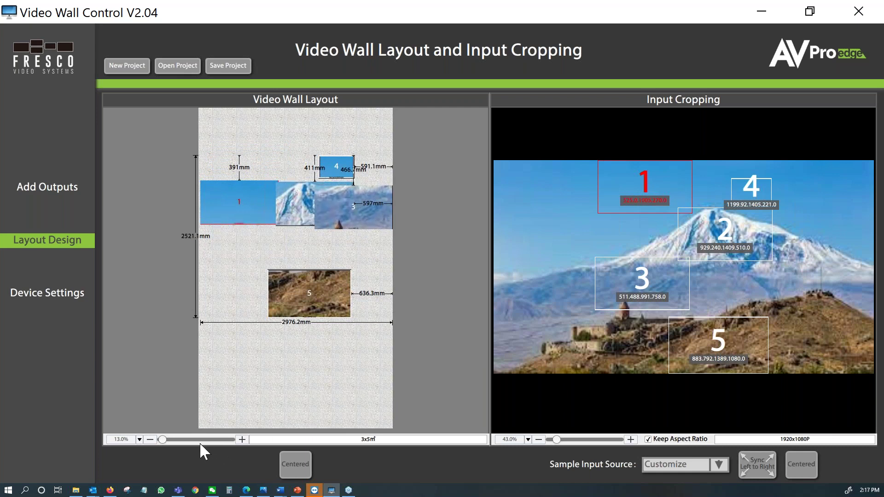
double_click(369, 440)
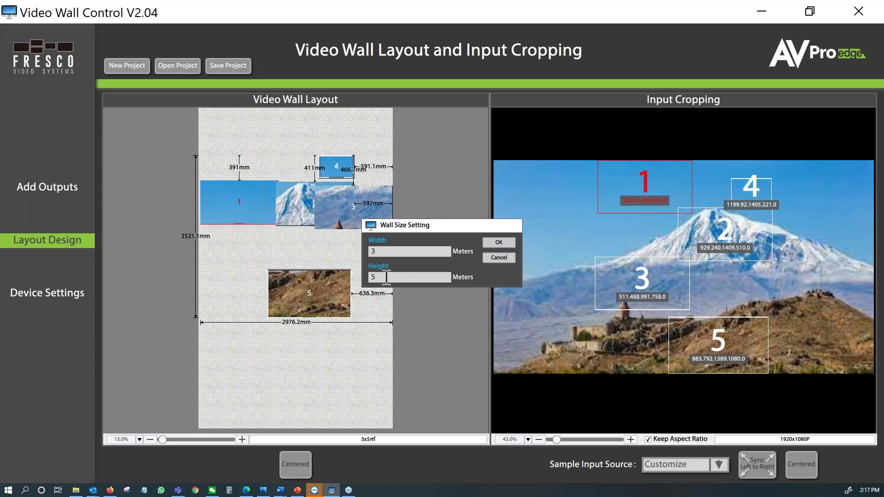
double_click(383, 252)
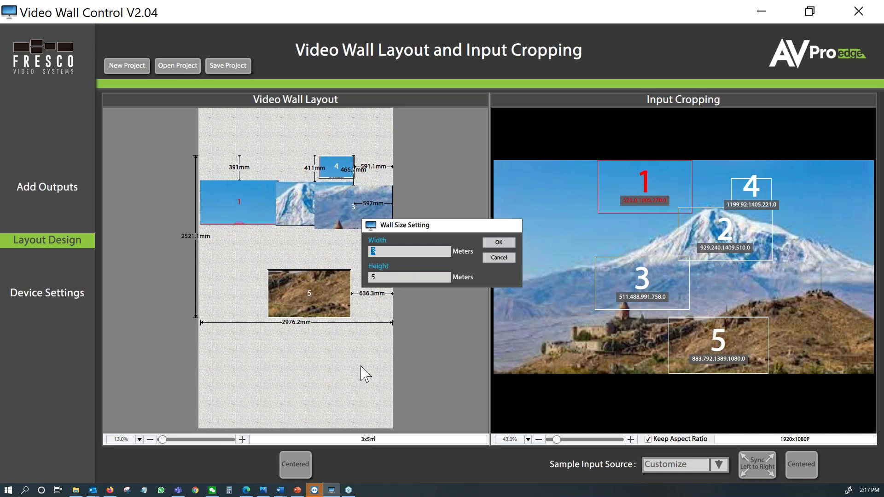